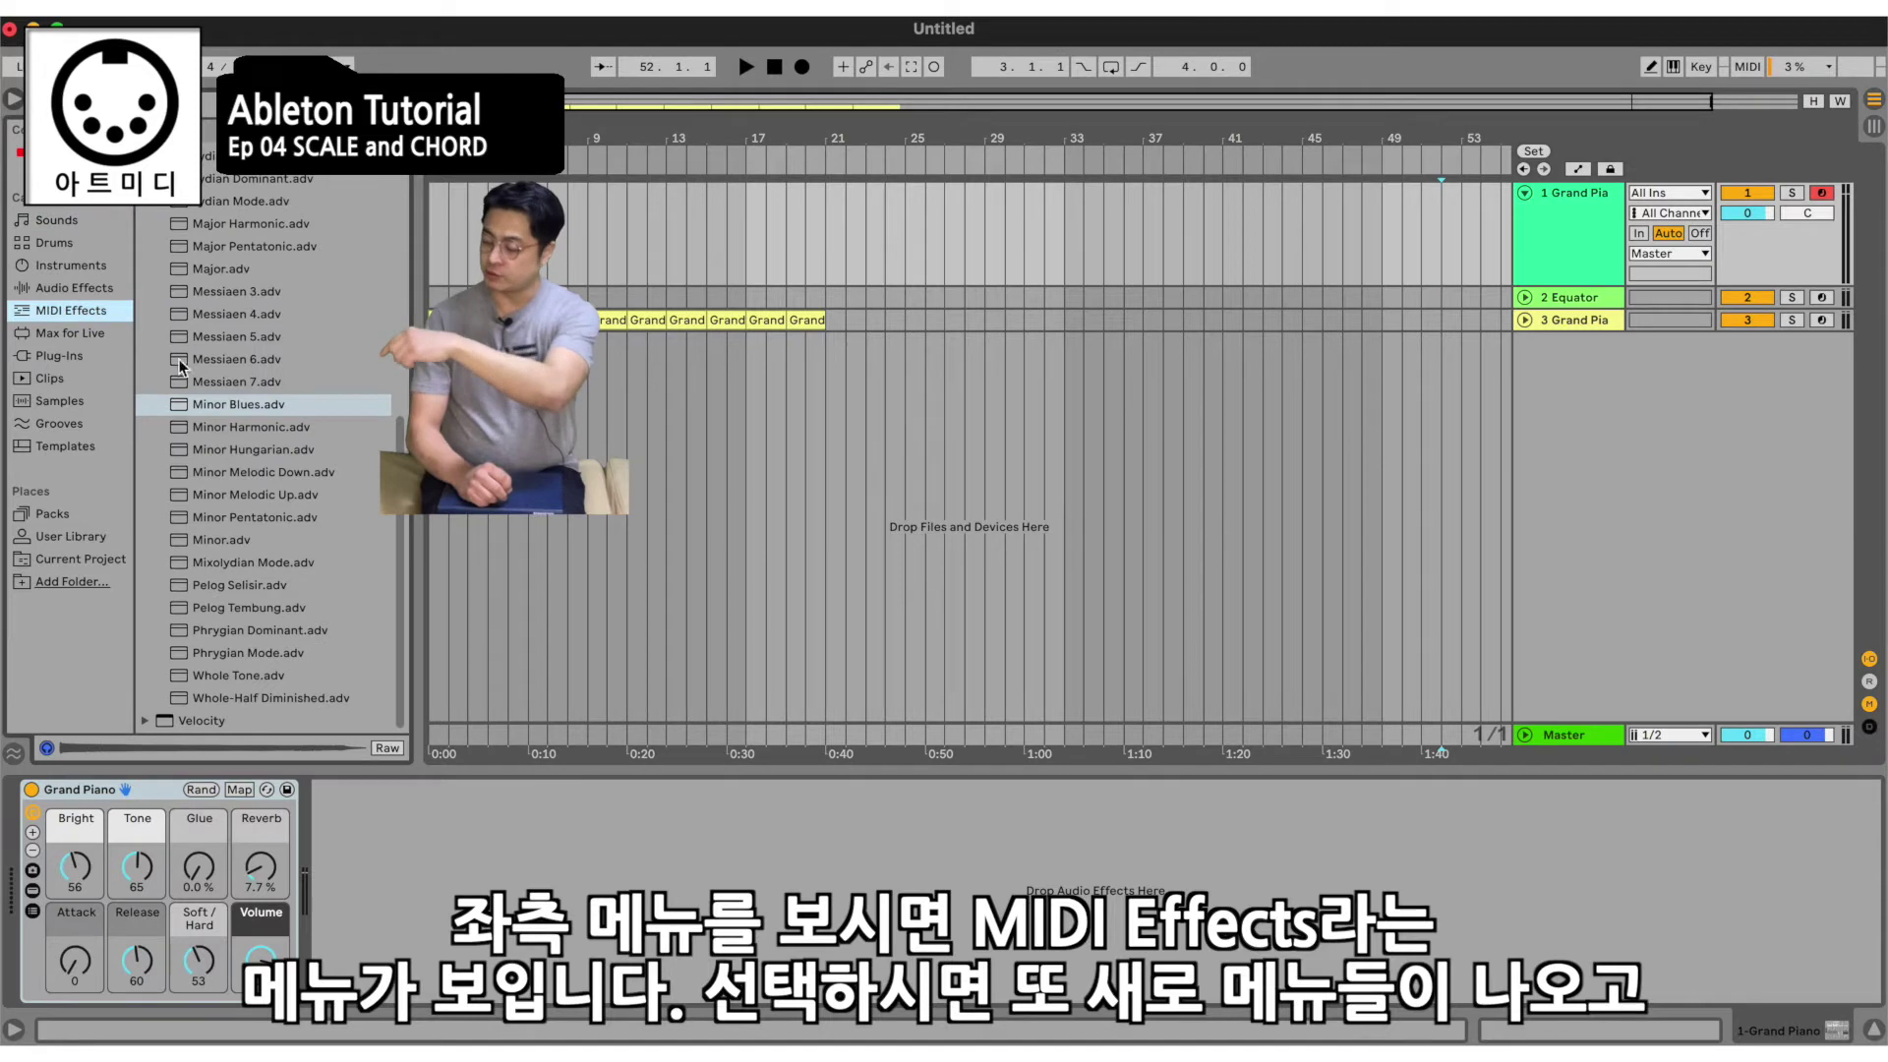
# Place the Scale effect's Major preset ahead of the Grand Piano instrument on the first track.
pyautogui.scroll(1, 240, 304)
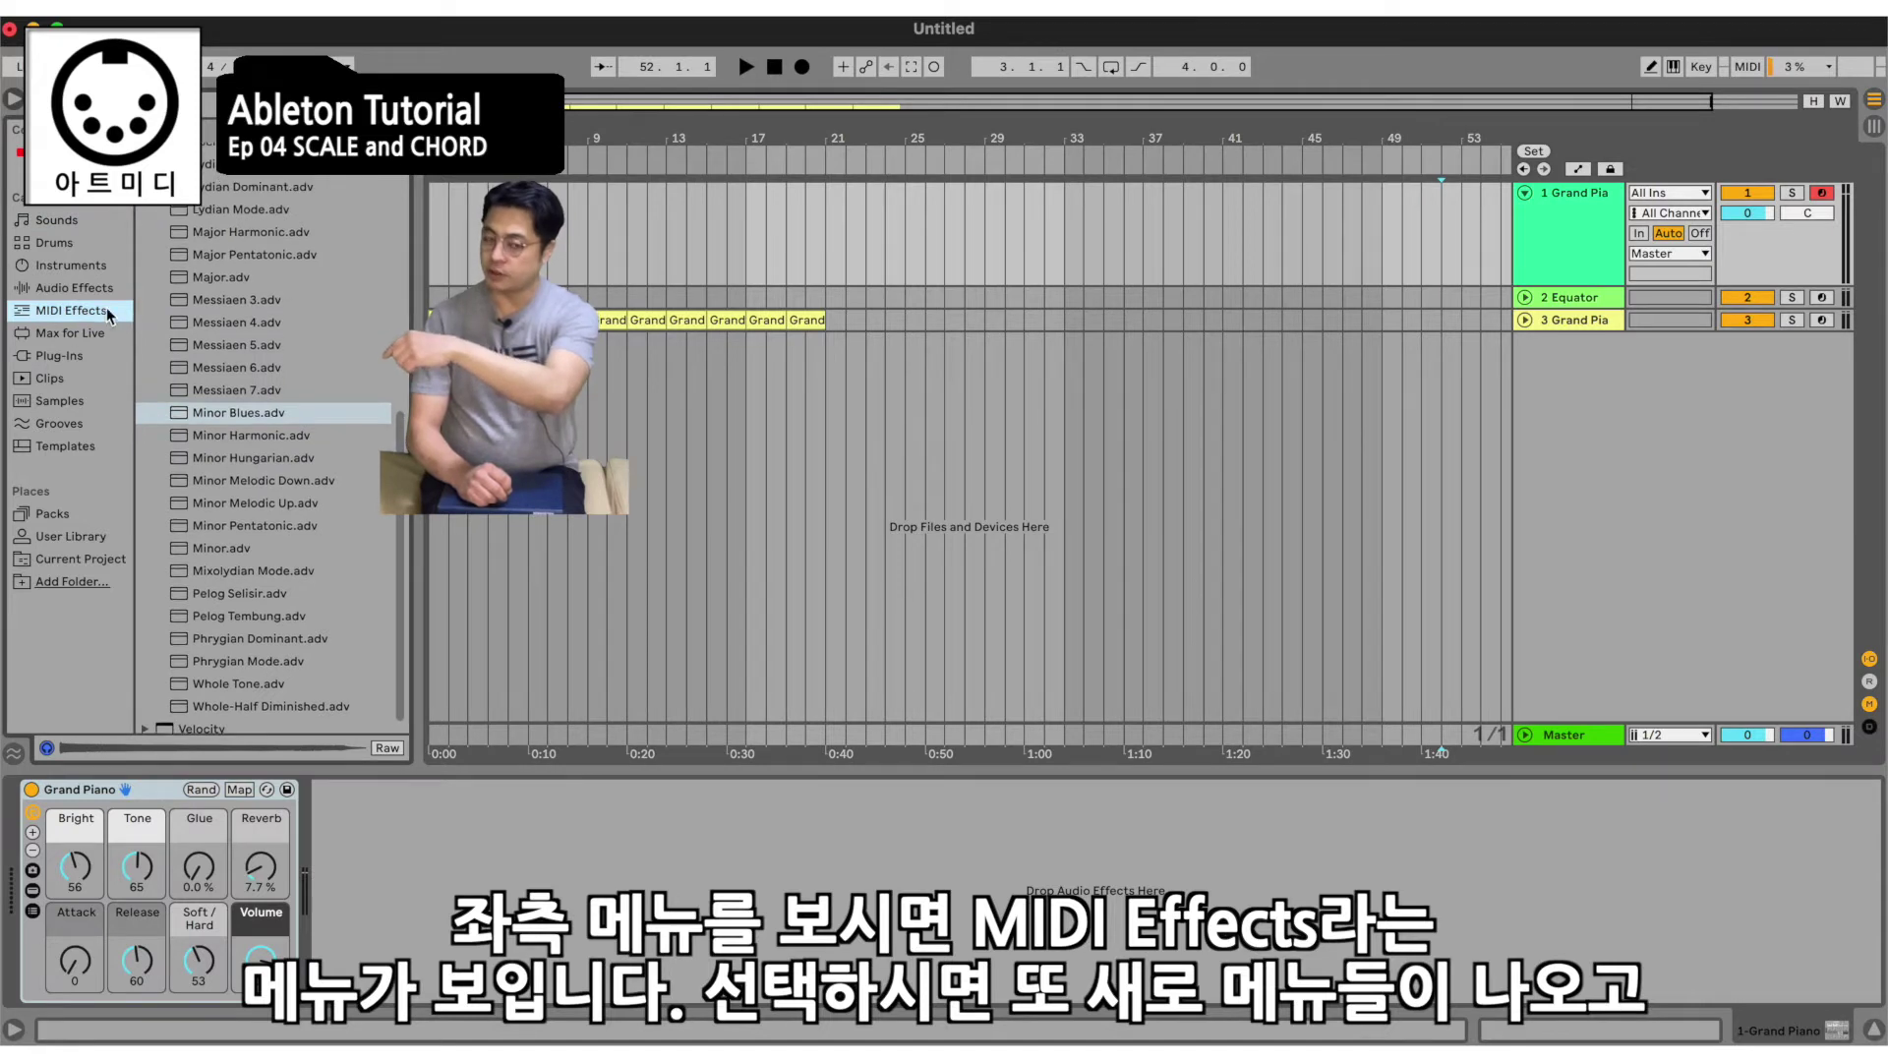
pyautogui.click(111, 312)
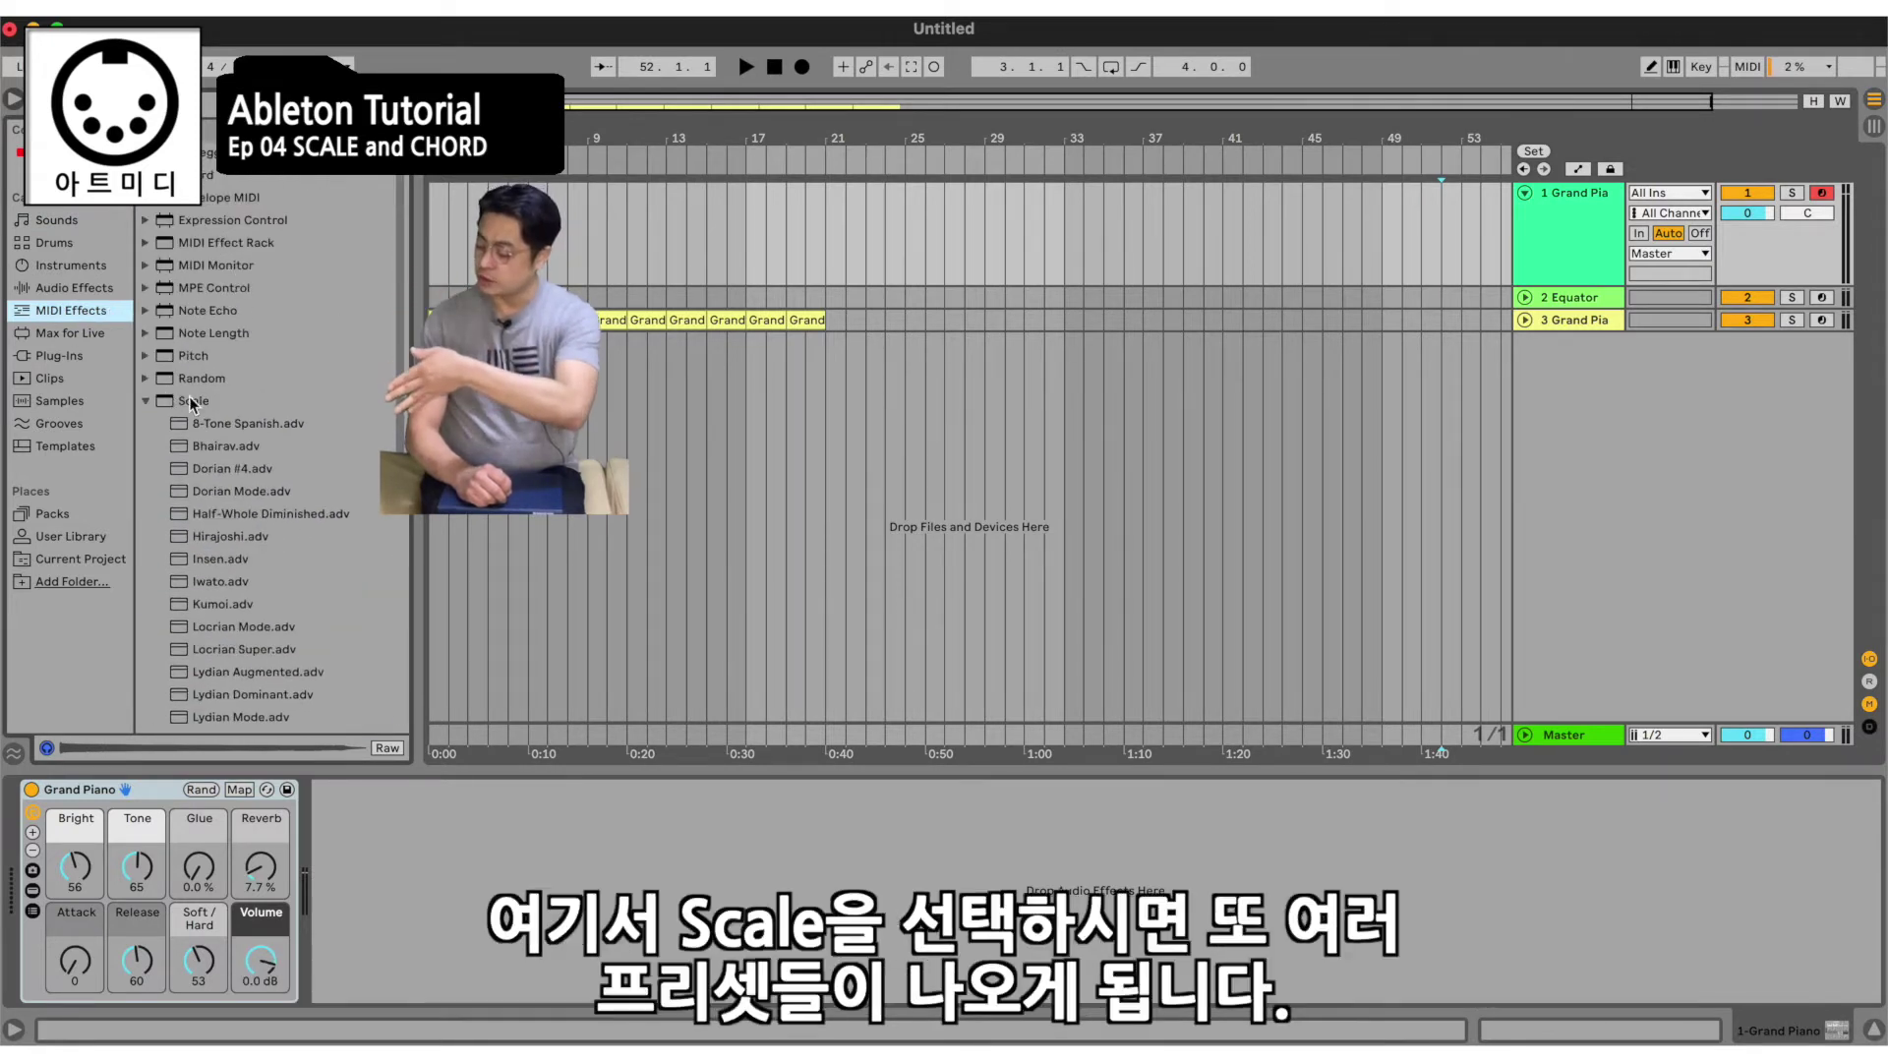
pyautogui.click(207, 403)
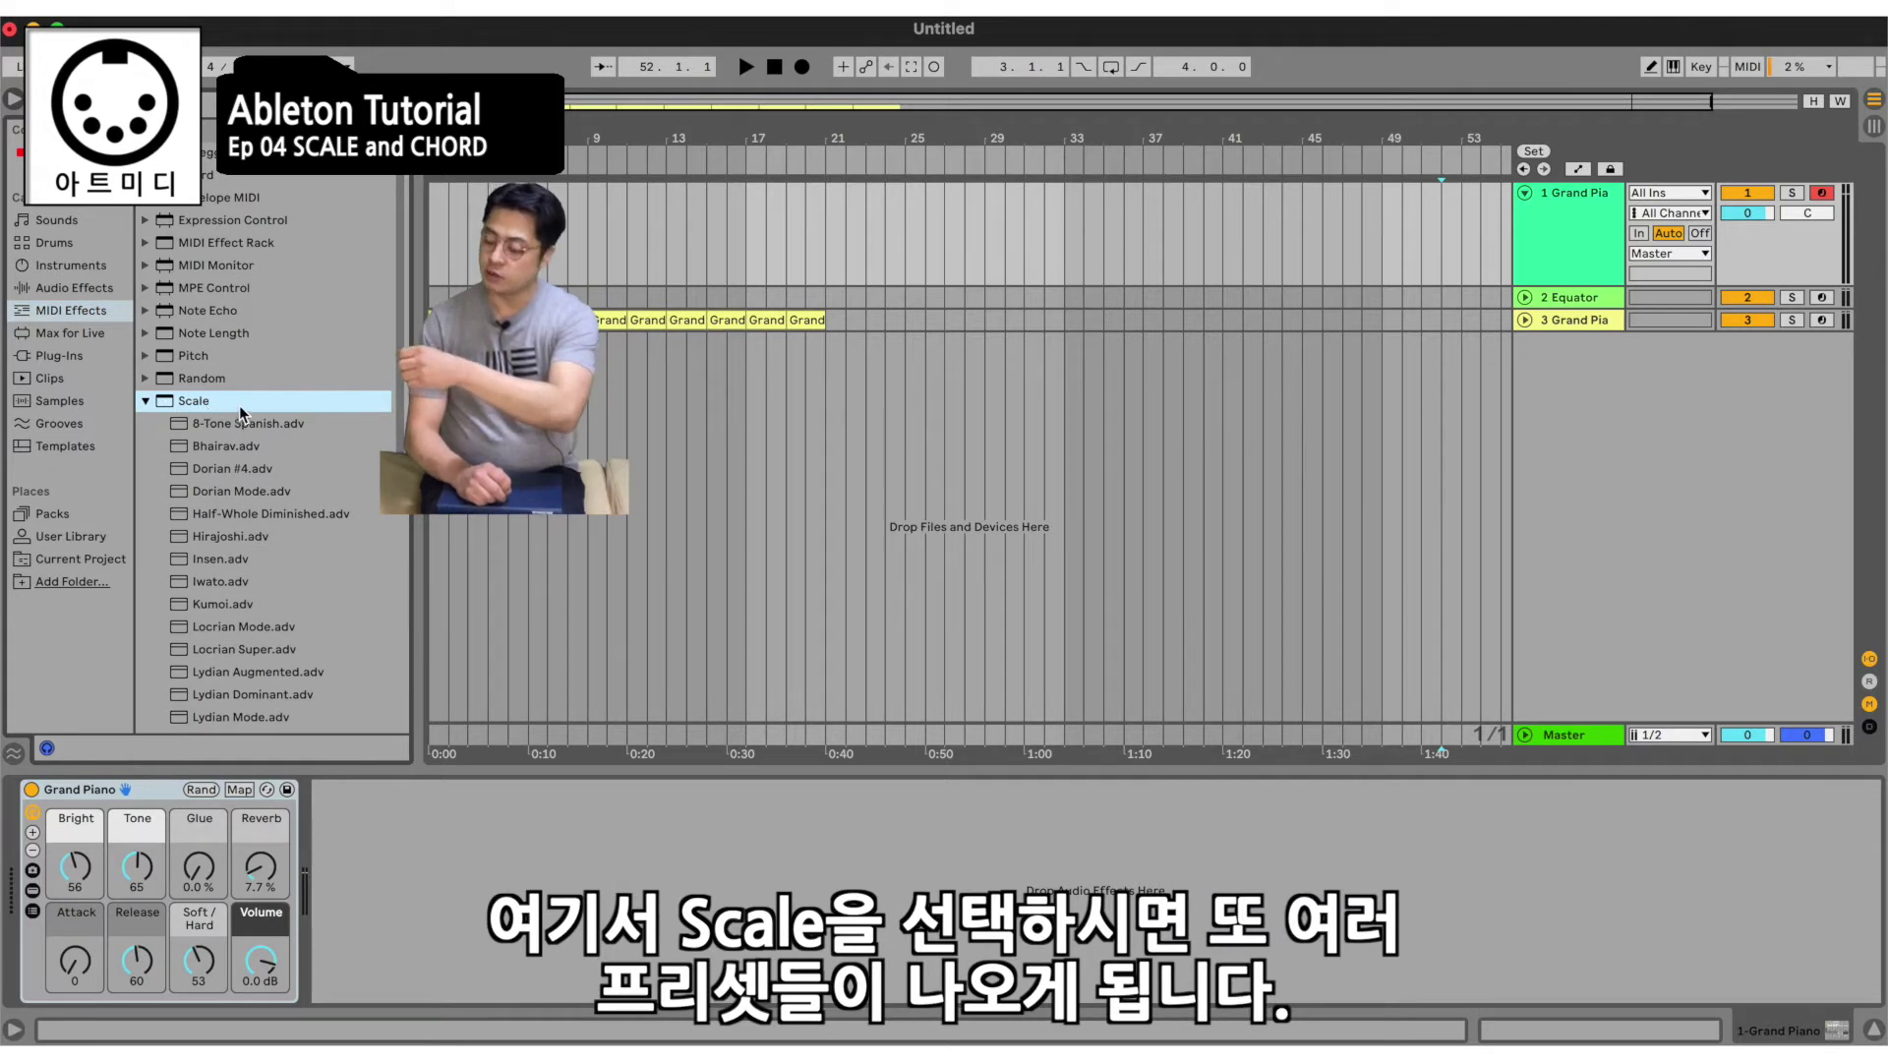
pyautogui.scroll(-3, 241, 405)
pyautogui.scroll(-3, 240, 404)
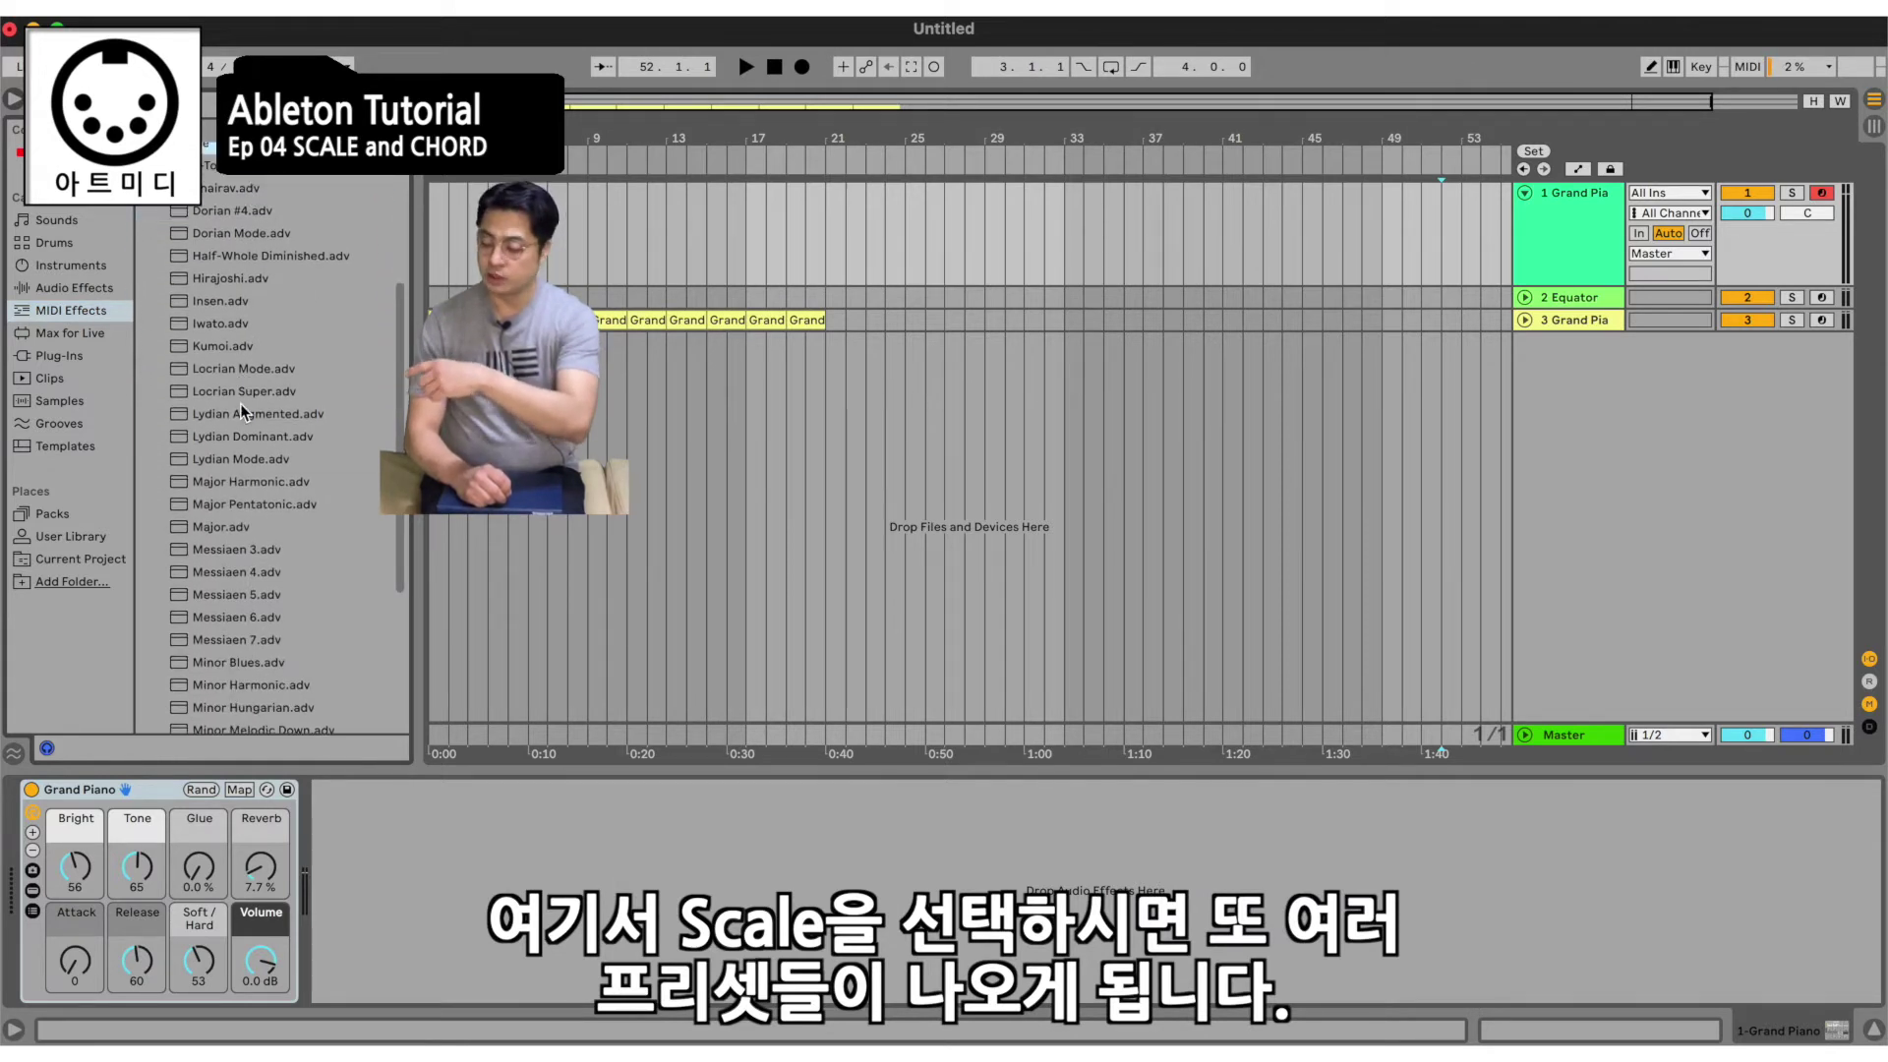
pyautogui.scroll(-2, 244, 380)
pyautogui.click(233, 283)
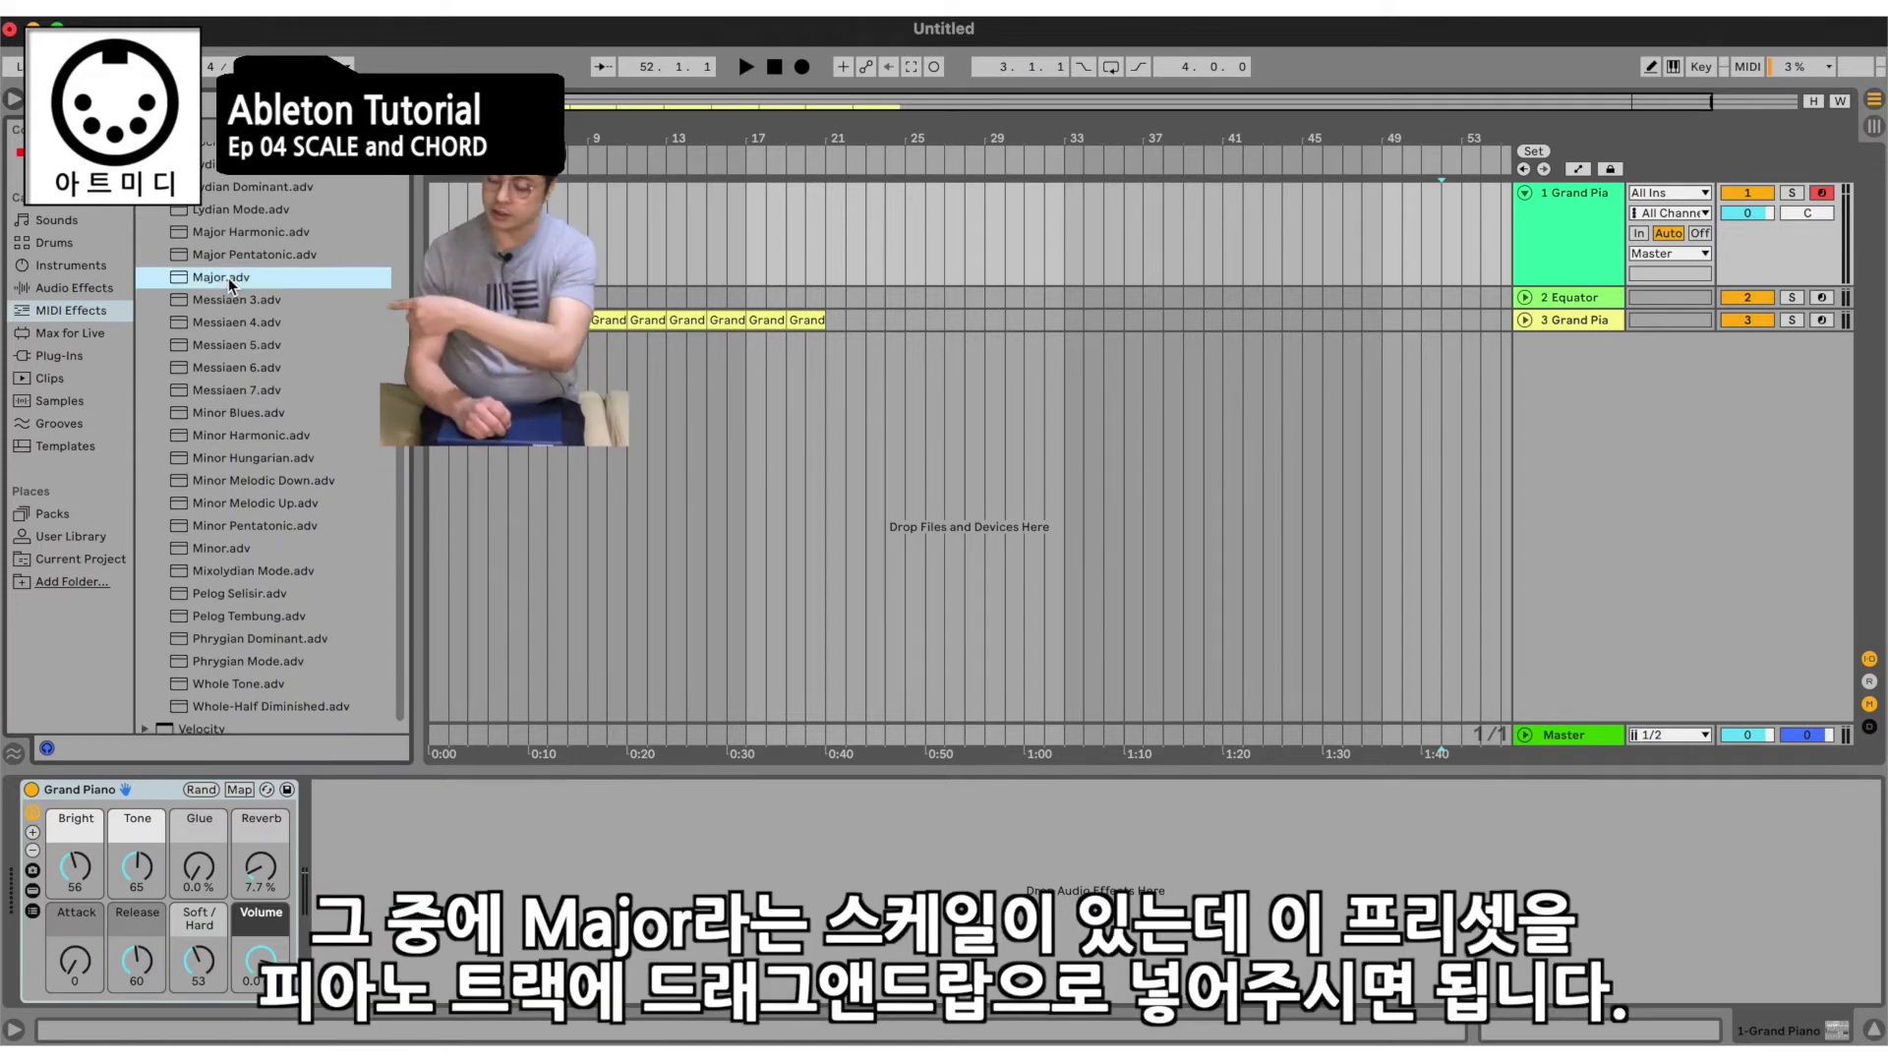
pyautogui.moveTo(171, 677); pyautogui.dragTo(133, 812)
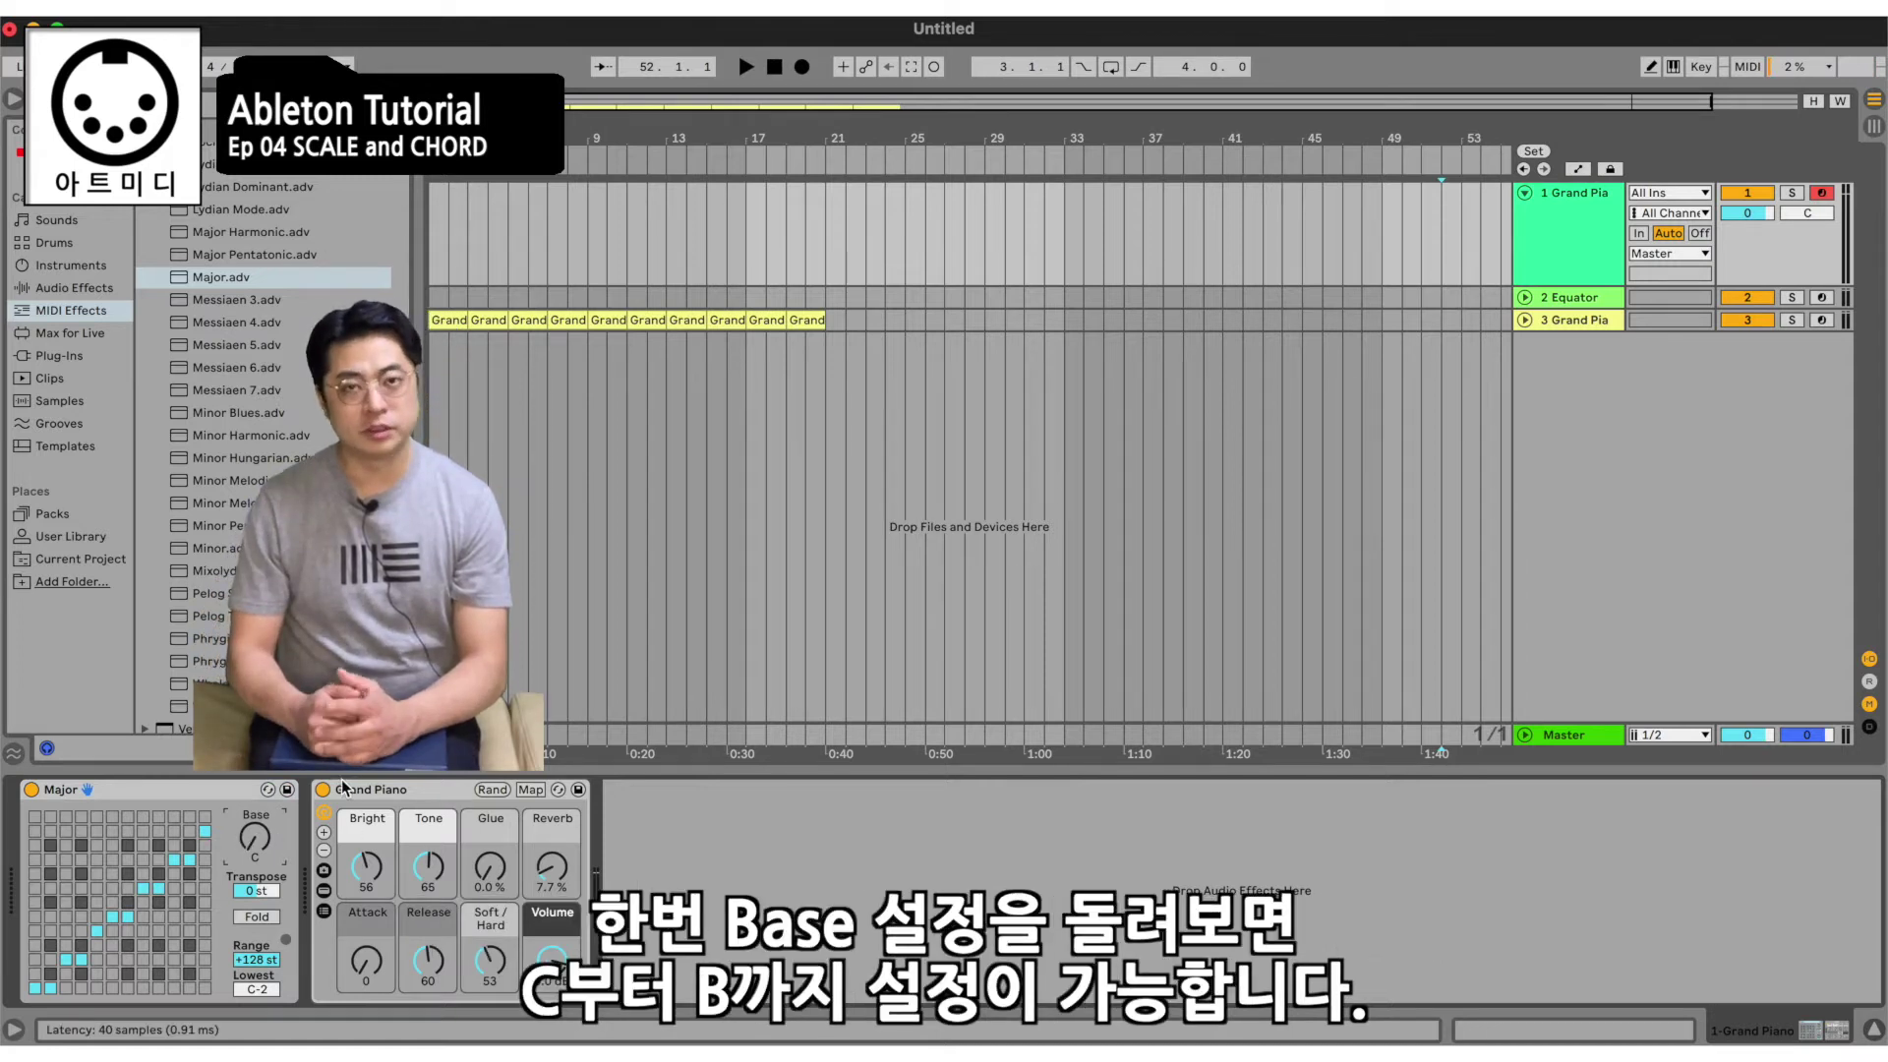
# Step the Major scale's Base note up from C to B and back down to C.
pyautogui.press('Up')
pyautogui.press('Up')
pyautogui.press('Up')
pyautogui.press('Up')
pyautogui.press('Up')
pyautogui.press('Up')
pyautogui.press('Up')
pyautogui.press('Up')
pyautogui.press('Up')
pyautogui.press('Up')
pyautogui.press('Up')
pyautogui.press('Down')
pyautogui.press('Down')
pyautogui.press('Down')
pyautogui.press('Down')
pyautogui.press('Down')
pyautogui.press('Down')
pyautogui.press('Down')
pyautogui.press('Down')
pyautogui.press('Down')
pyautogui.press('Down')
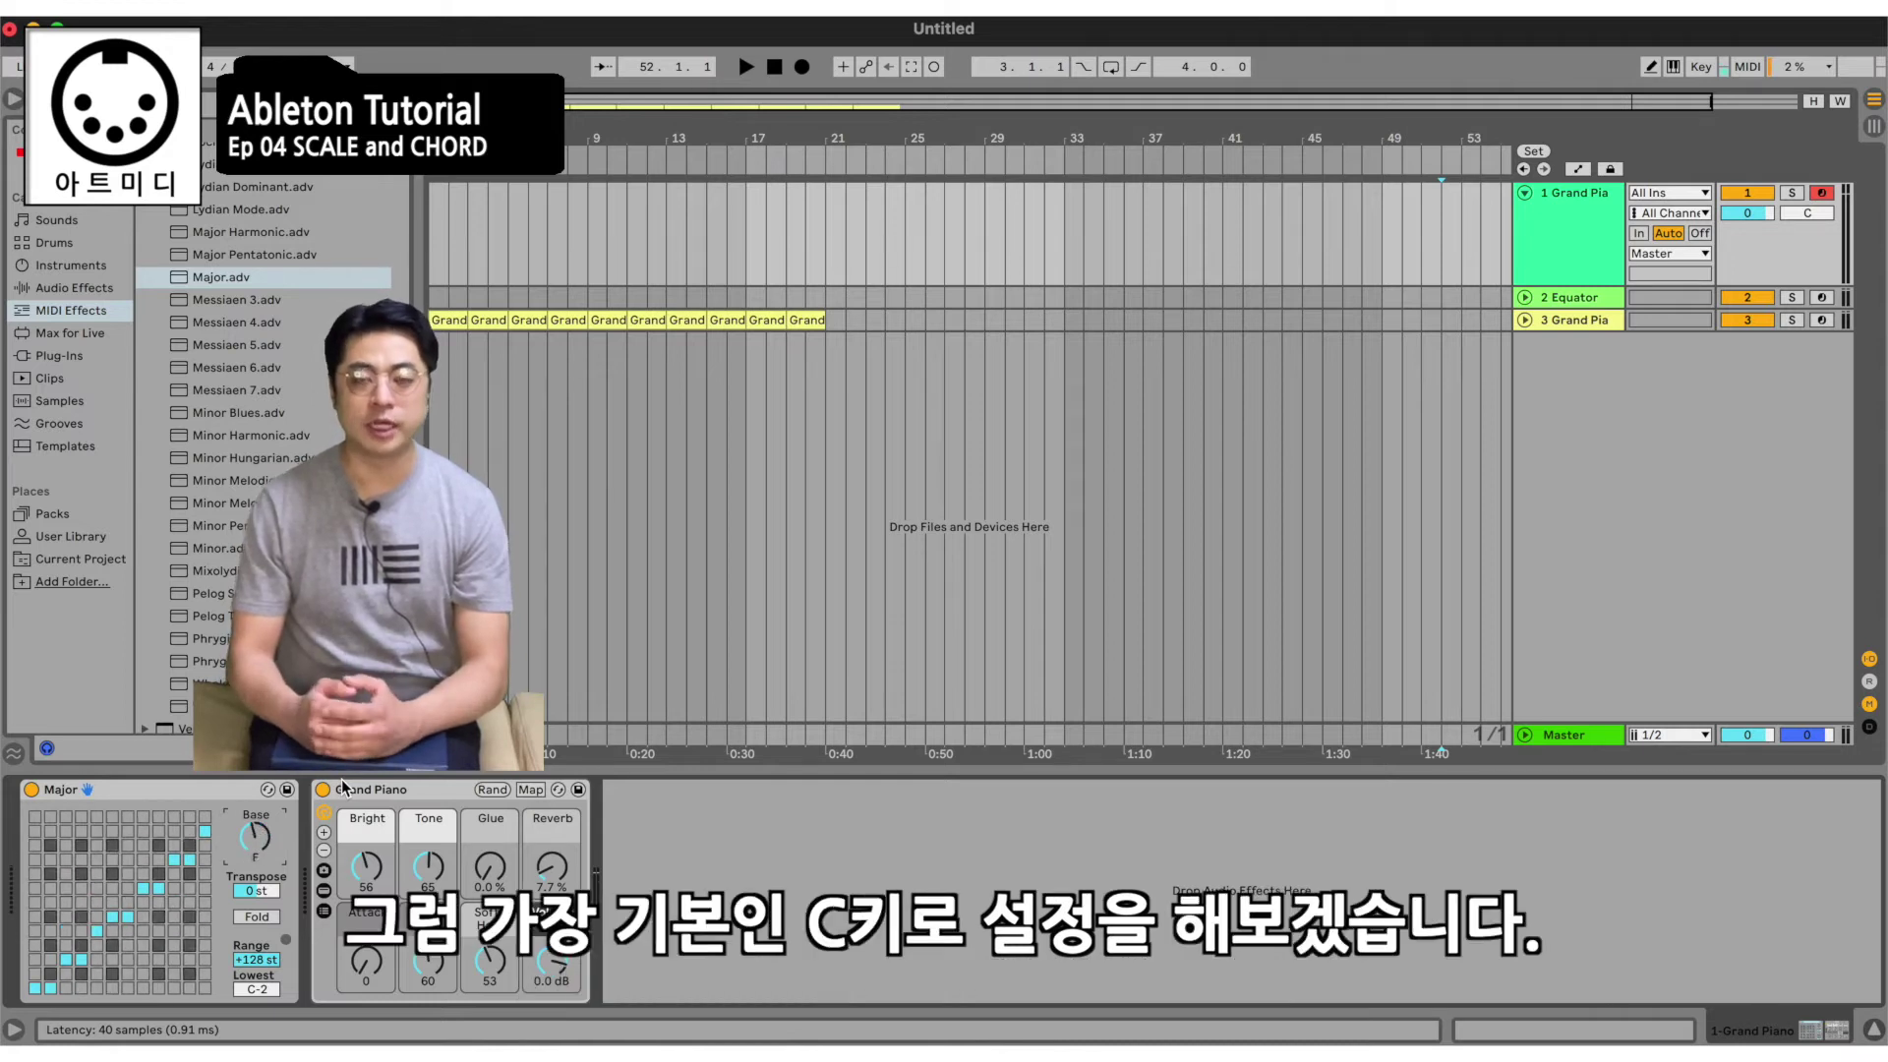
pyautogui.press('Down')
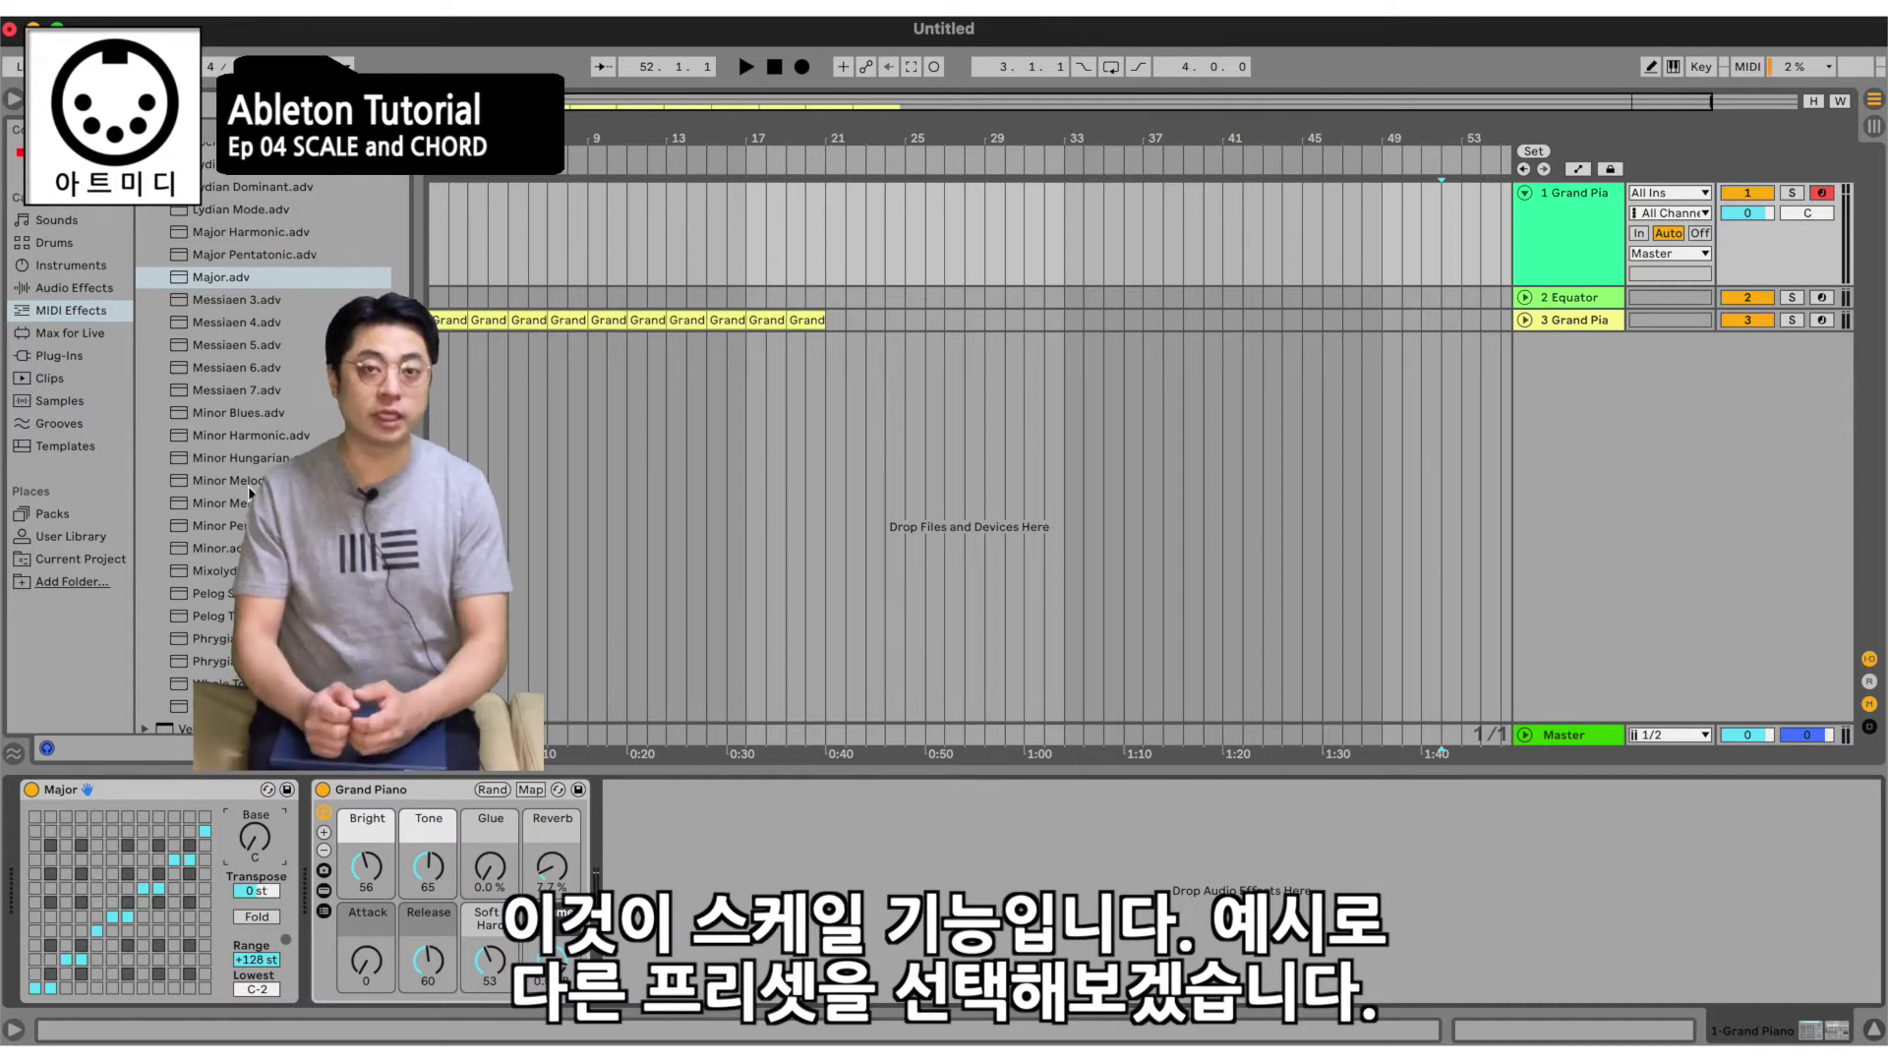
# Replace the Major scale preset with the Minor Harmonic preset on the Grand Piano track.
pyautogui.click(221, 435)
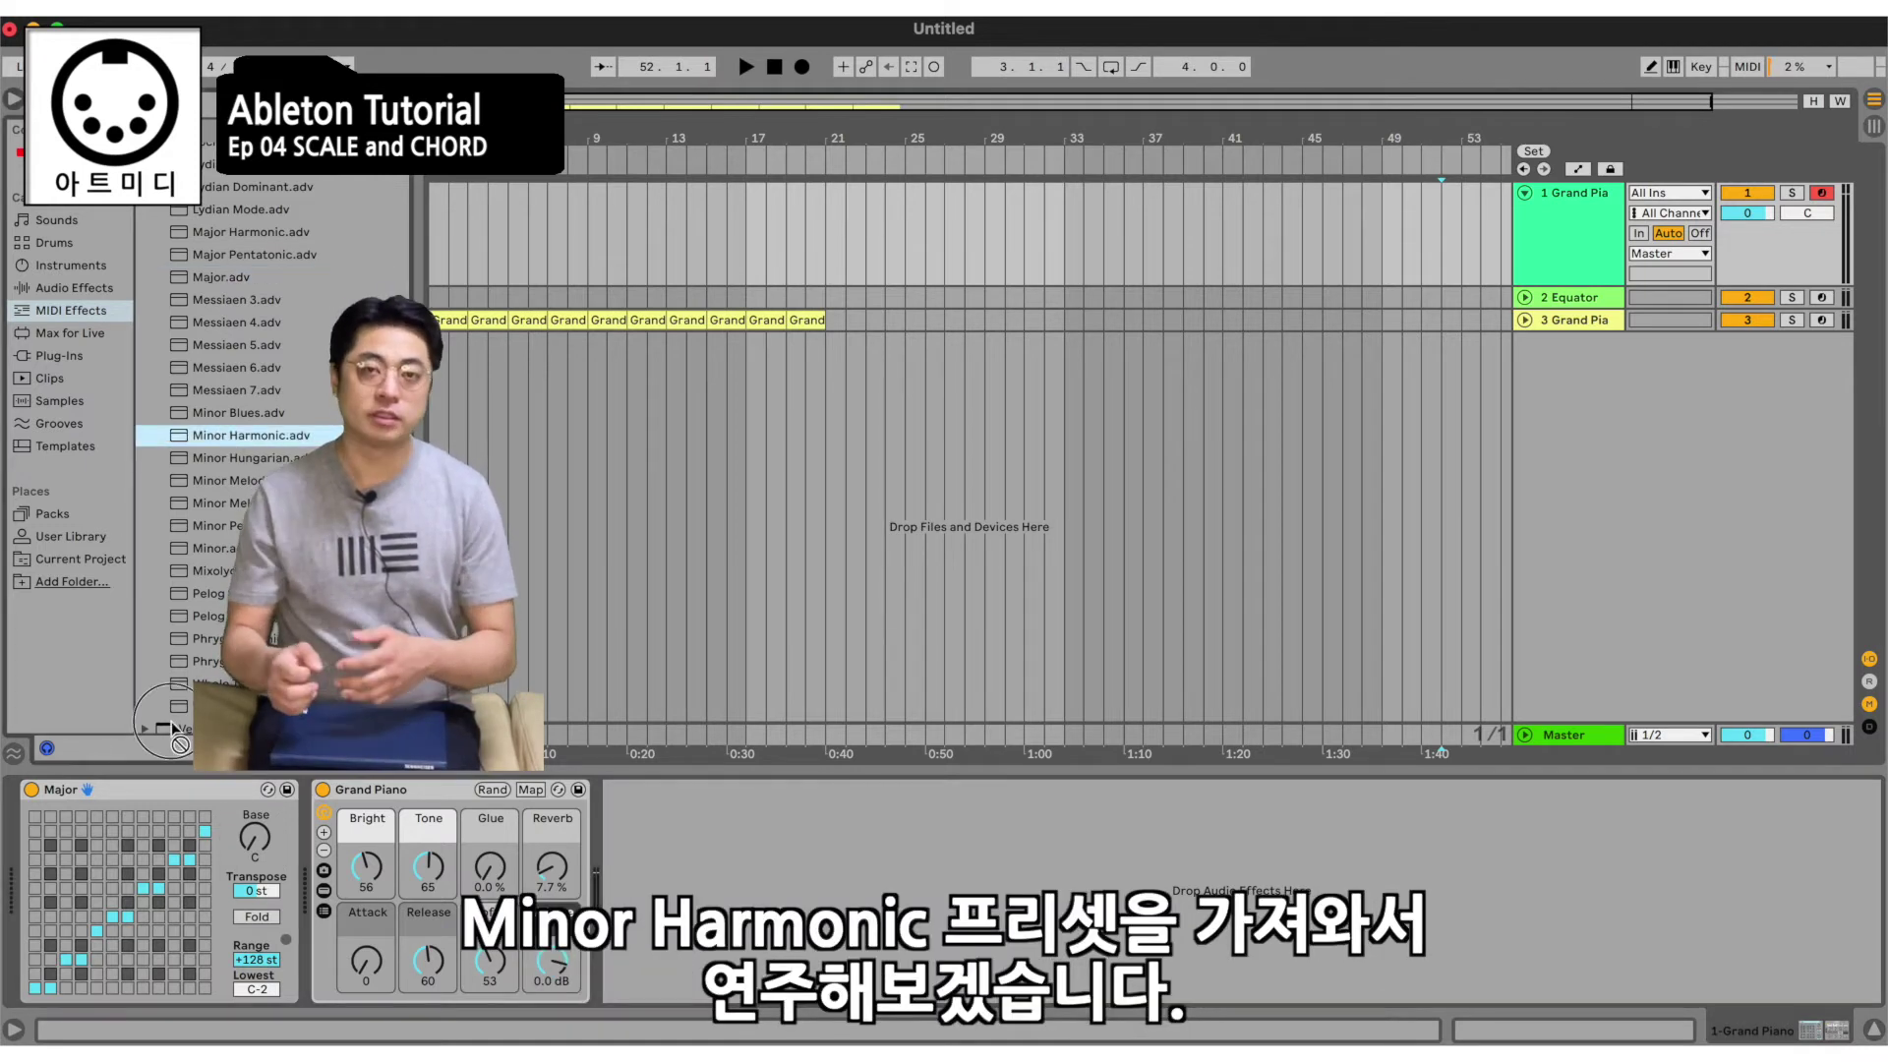
pyautogui.press('Return')
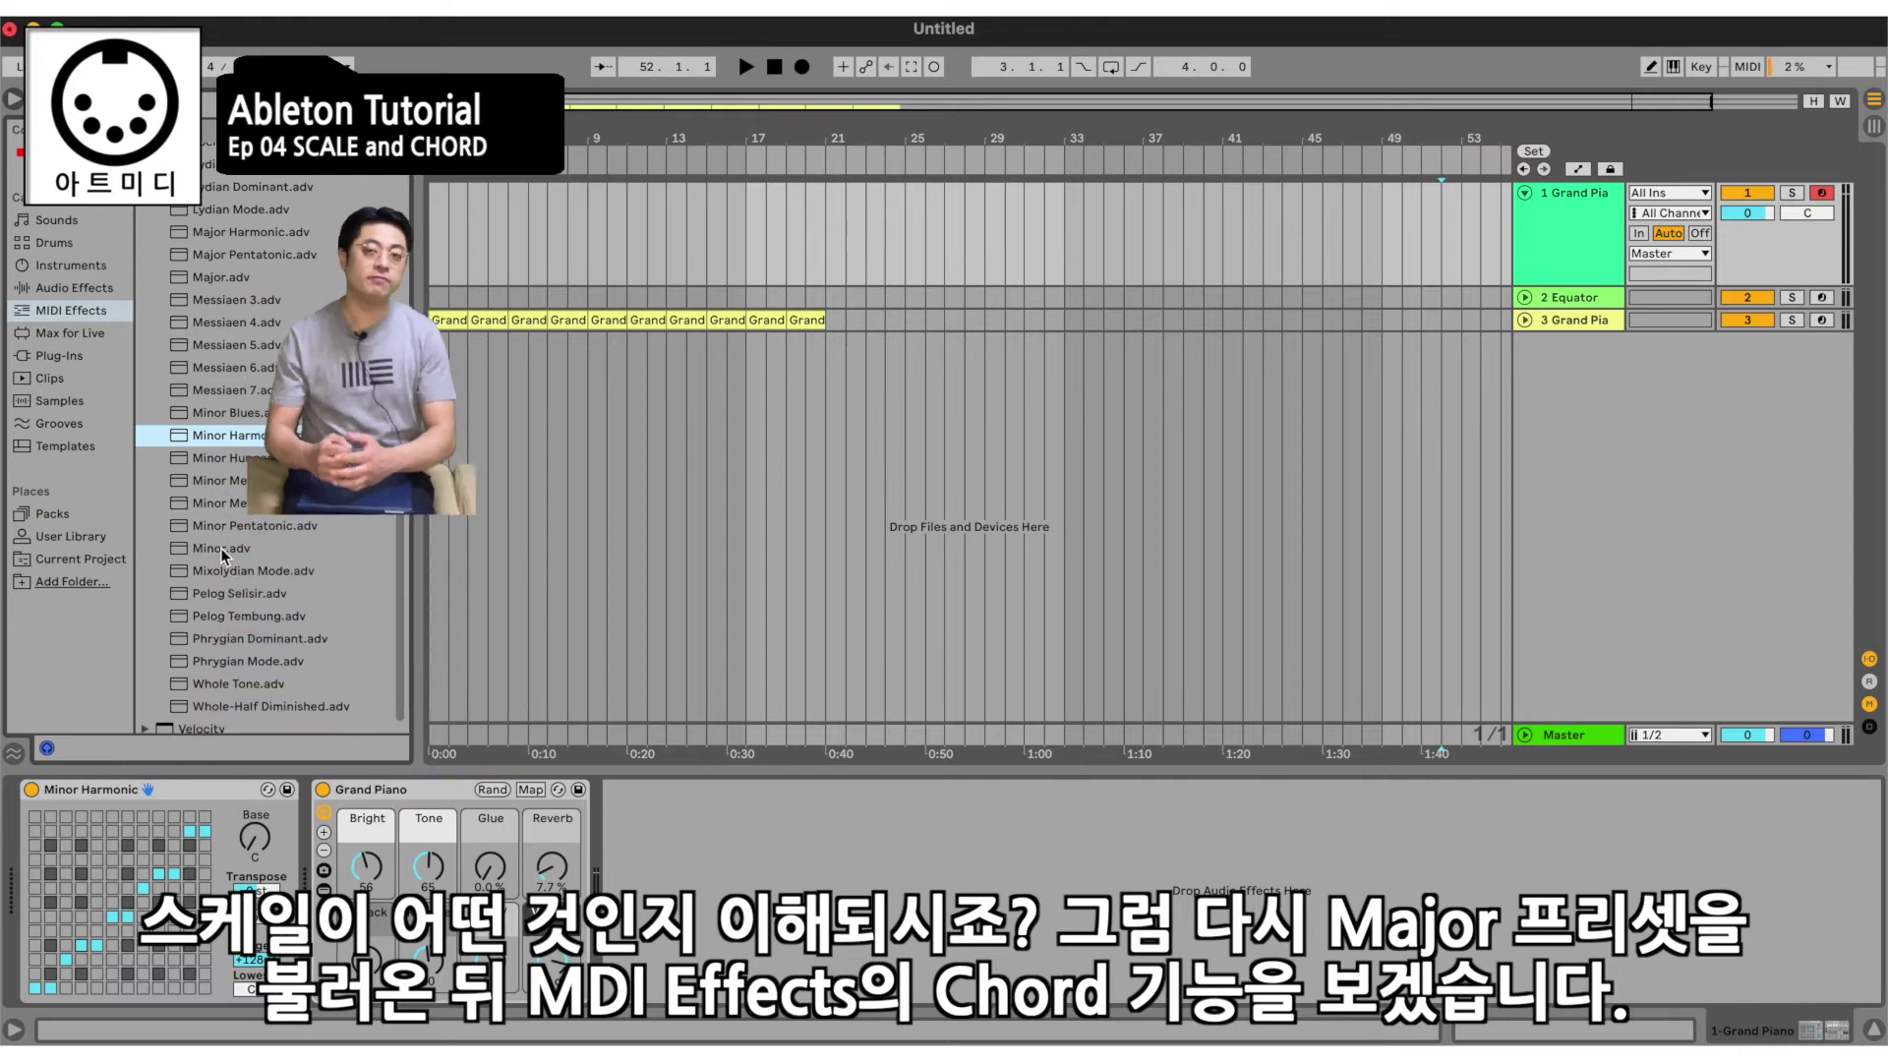
# Load the Major scale preset again and place the Major Chord preset ahead of it in the device chain.
pyautogui.doubleClick(221, 276)
pyautogui.scroll(5, 214, 435)
pyautogui.scroll(10, 214, 434)
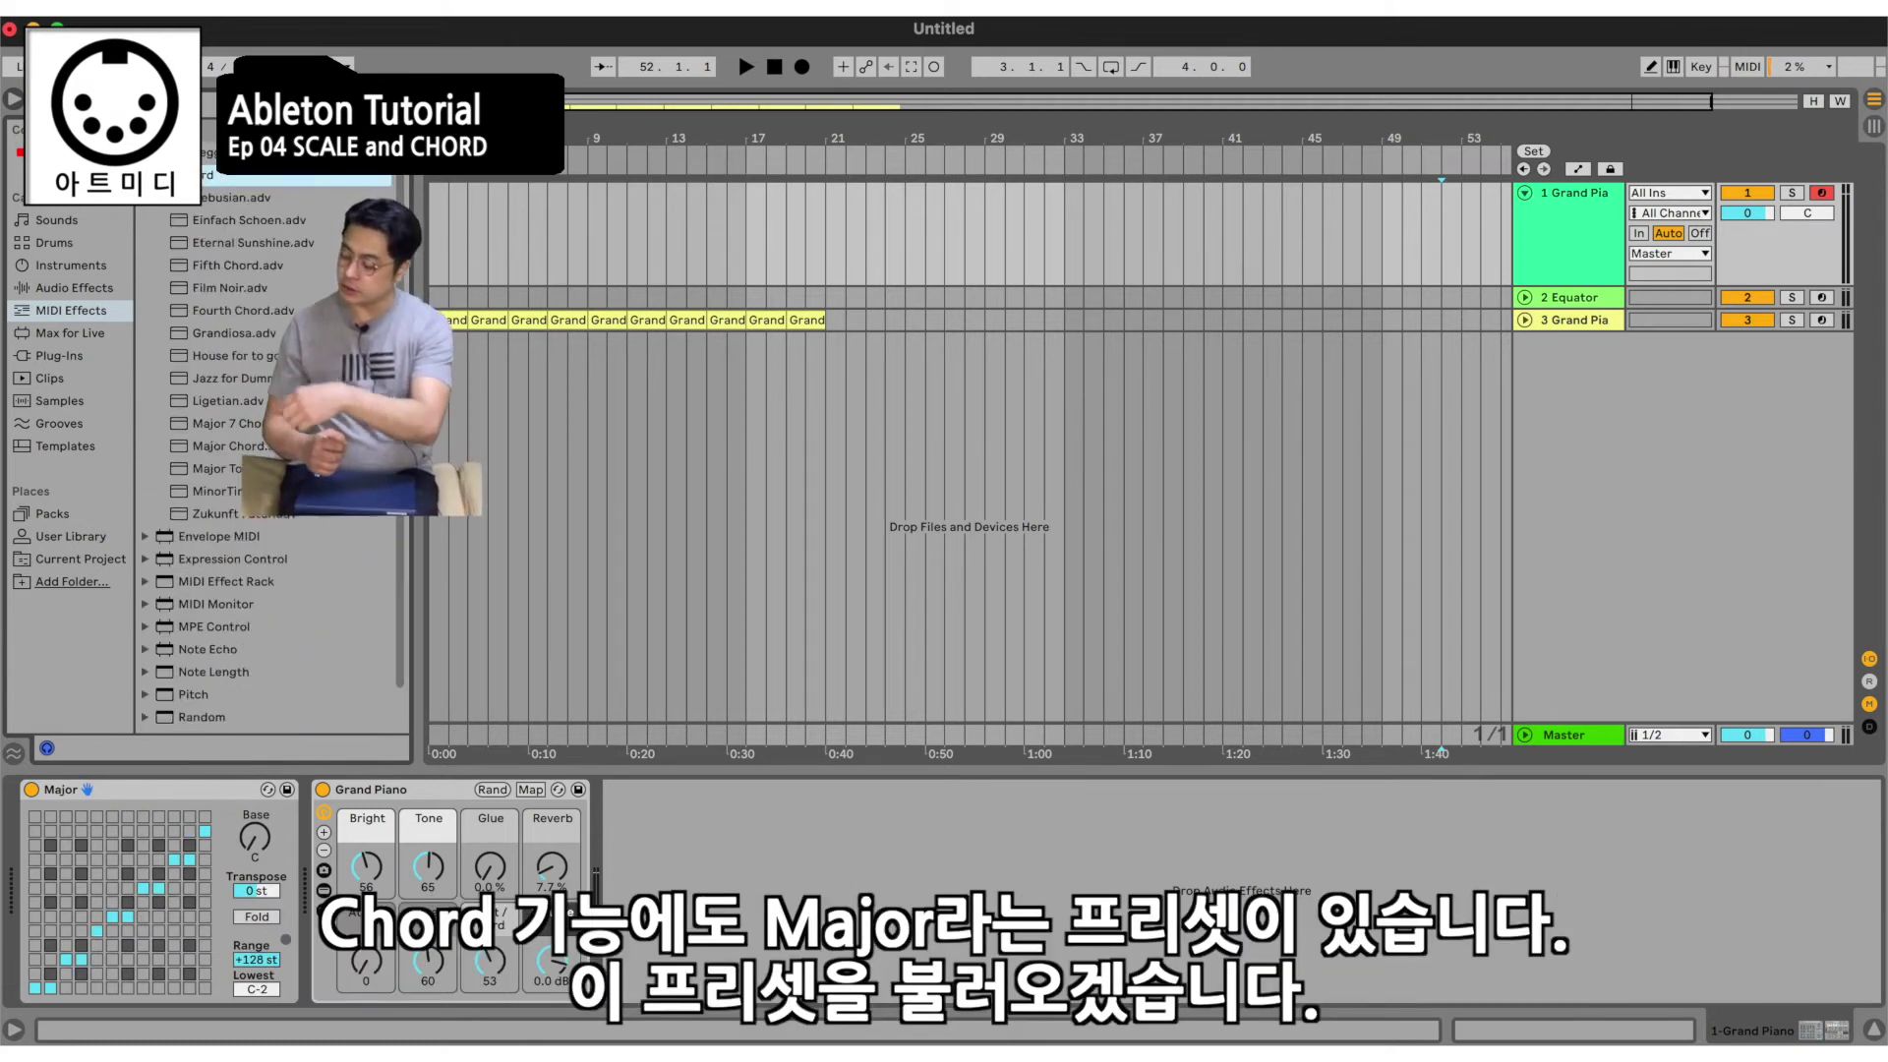
pyautogui.moveTo(227, 446); pyautogui.dragTo(14, 816)
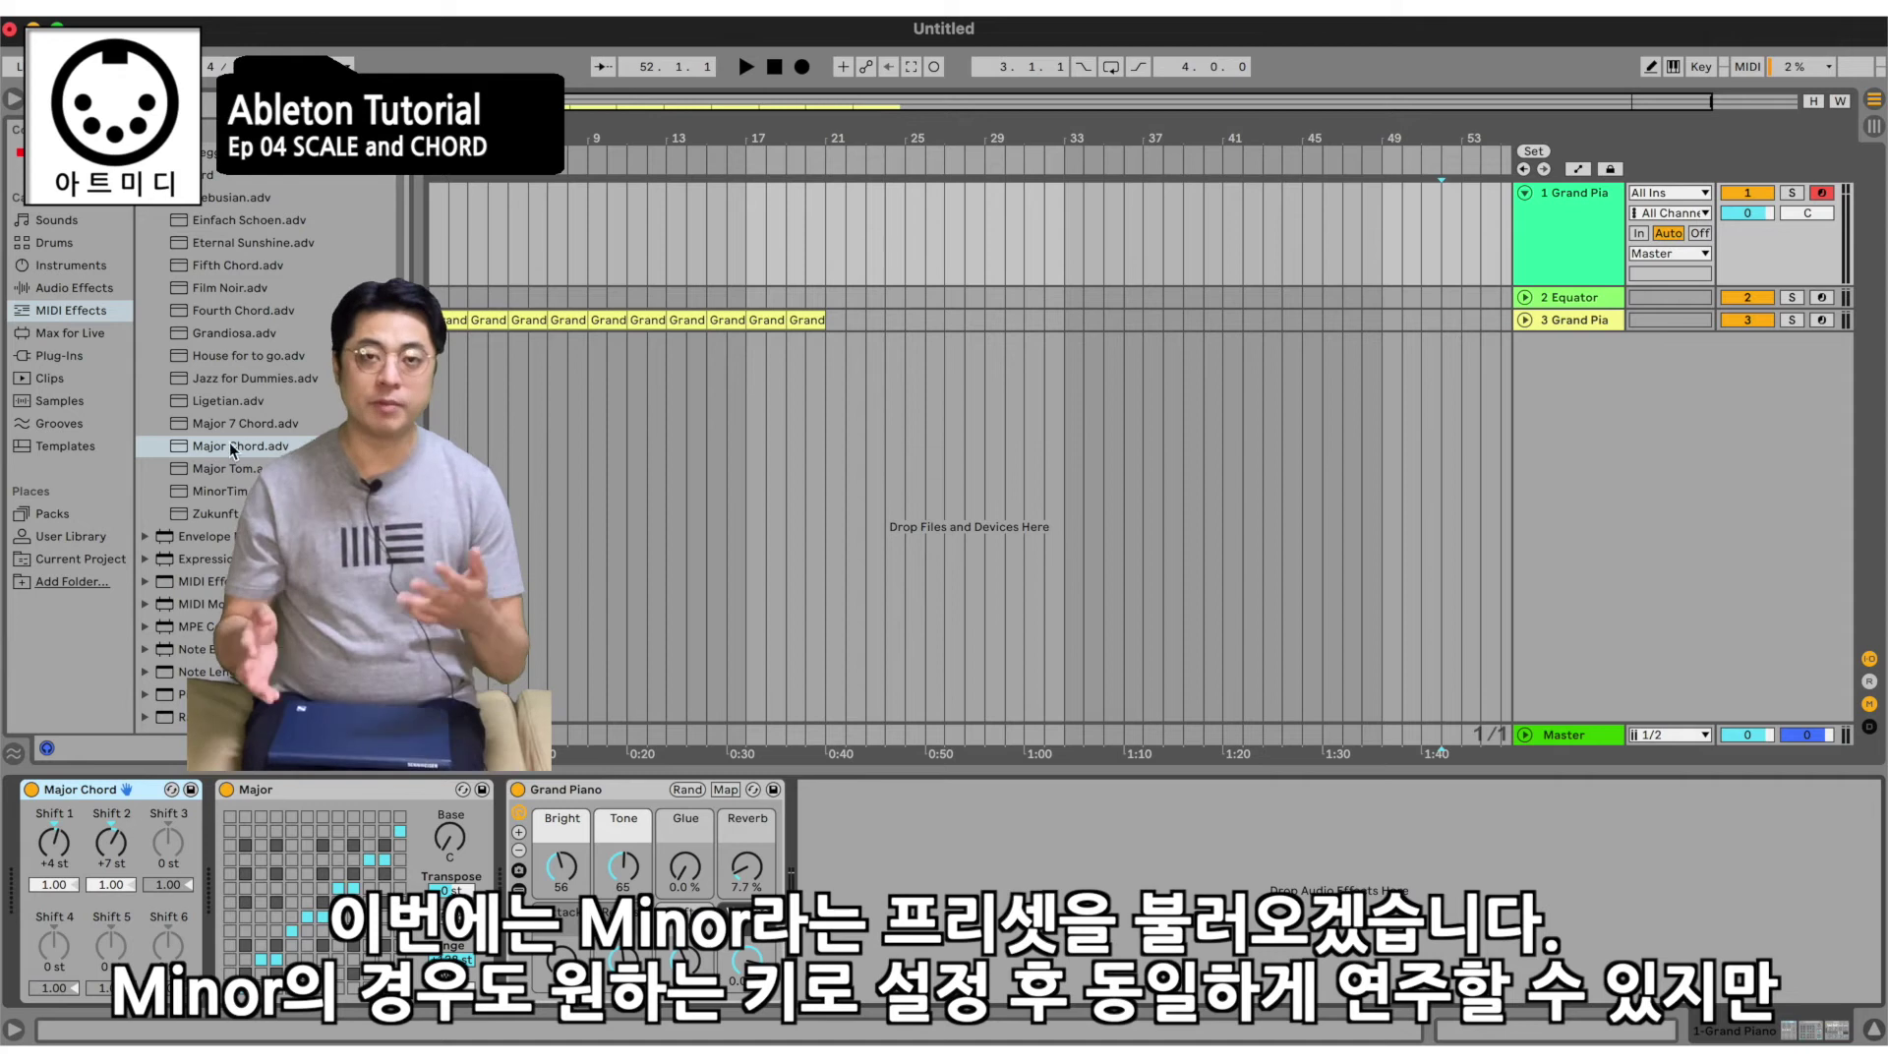
# Replace the Major scale with the Minor preset after the Major Chord device, and set its Base to A.
pyautogui.scroll(-2, 197, 418)
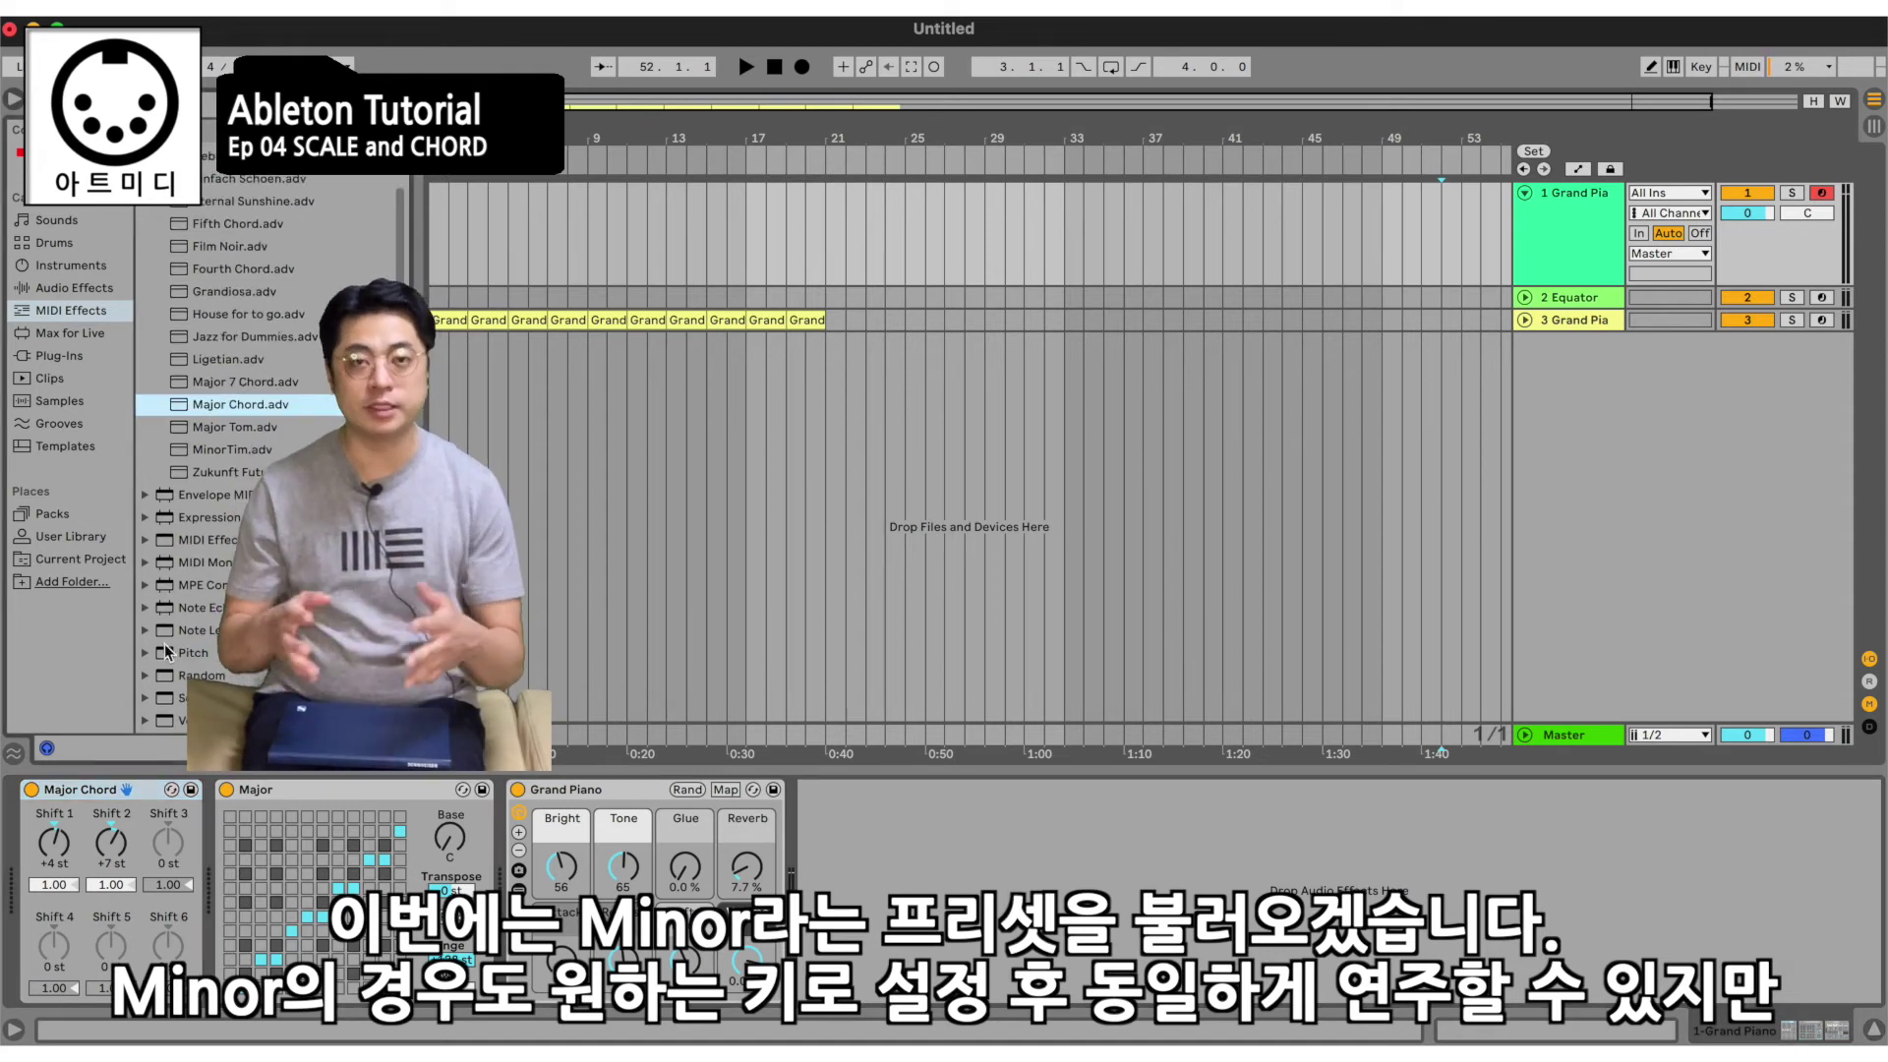
pyautogui.click(145, 698)
pyautogui.scroll(-5, 144, 697)
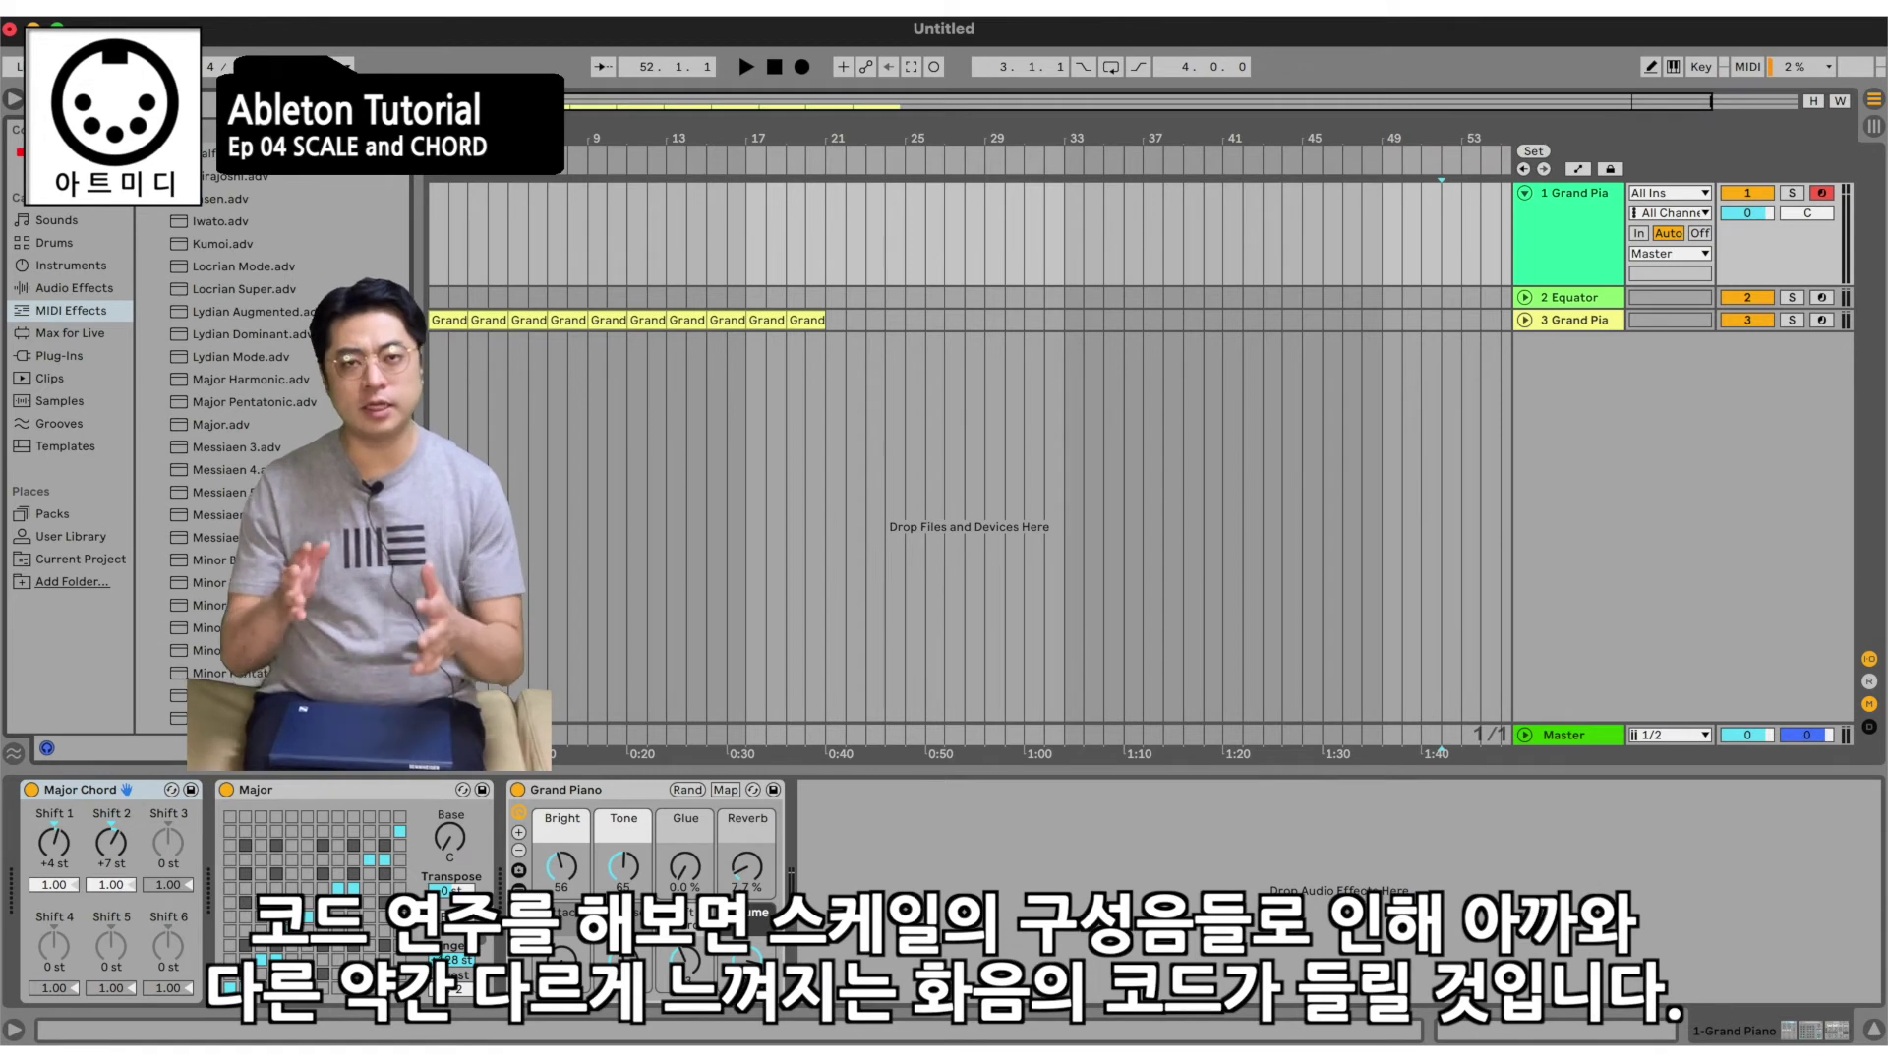
pyautogui.moveTo(162, 696); pyautogui.dragTo(293, 842)
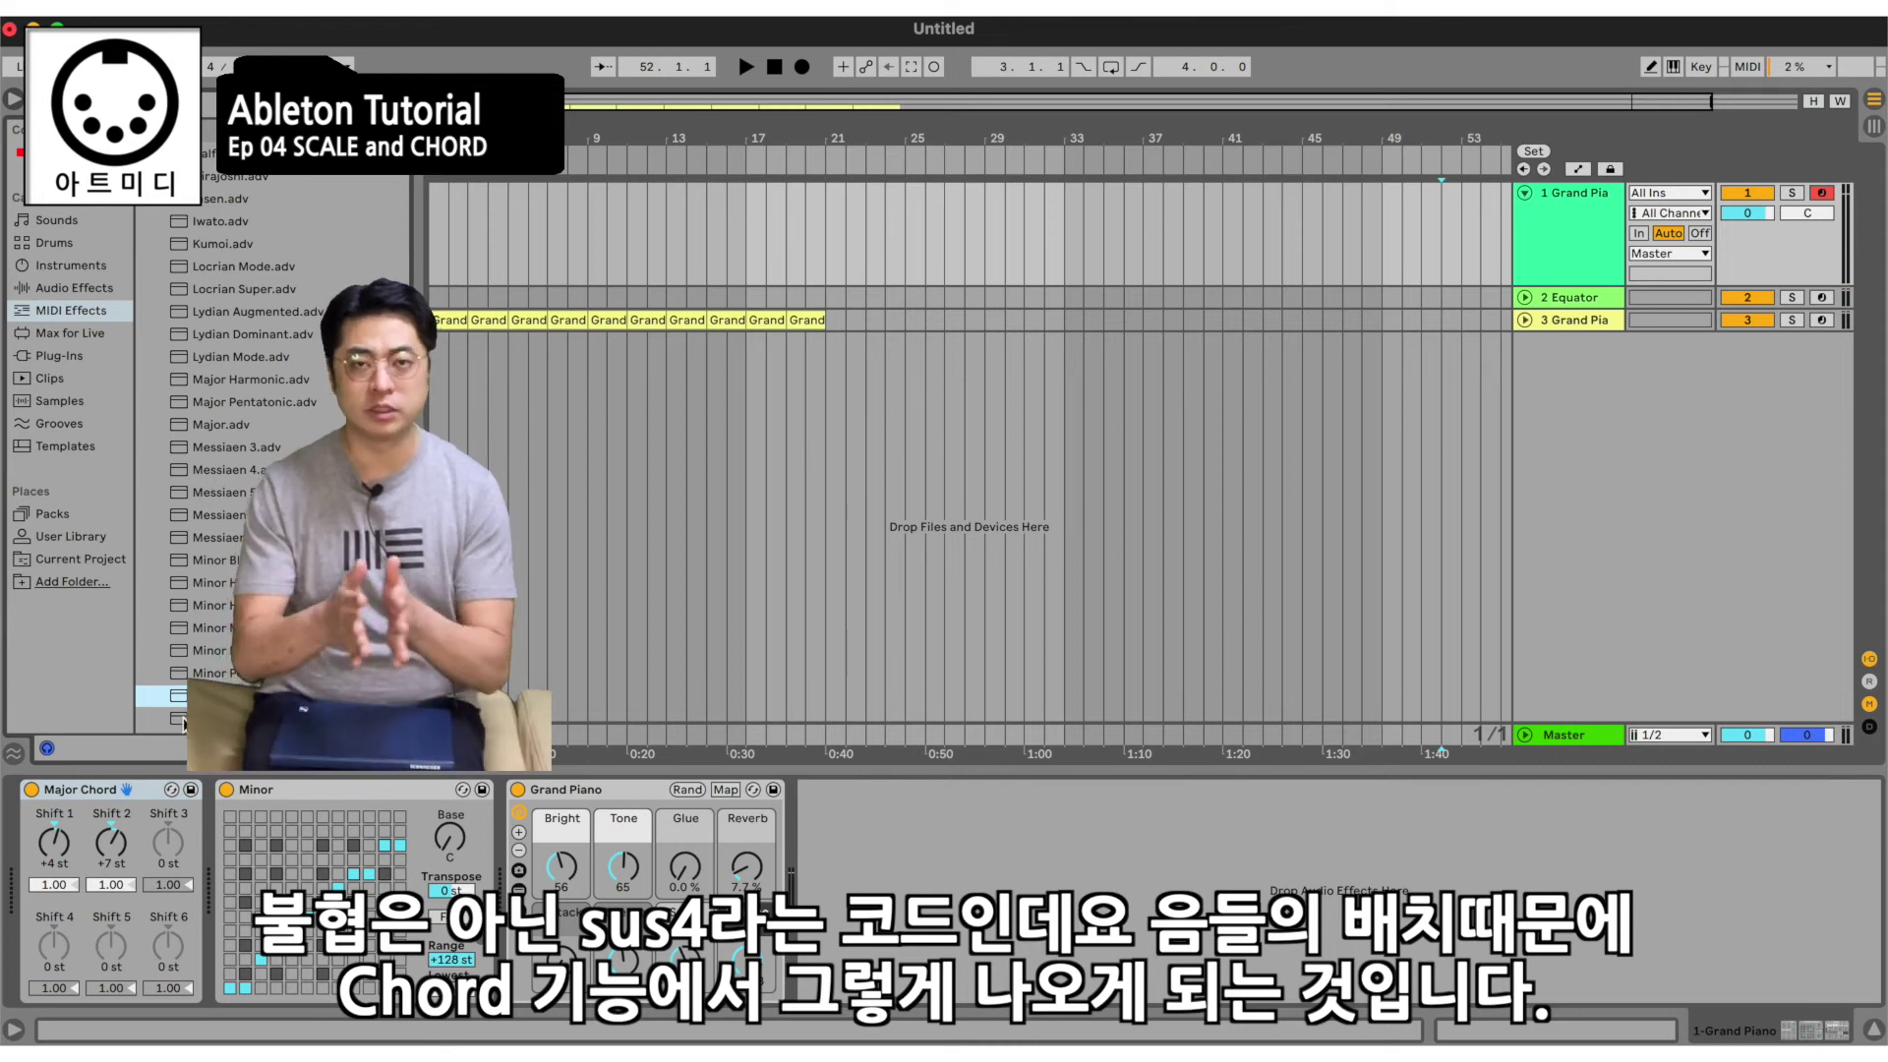
pyautogui.click(54, 841)
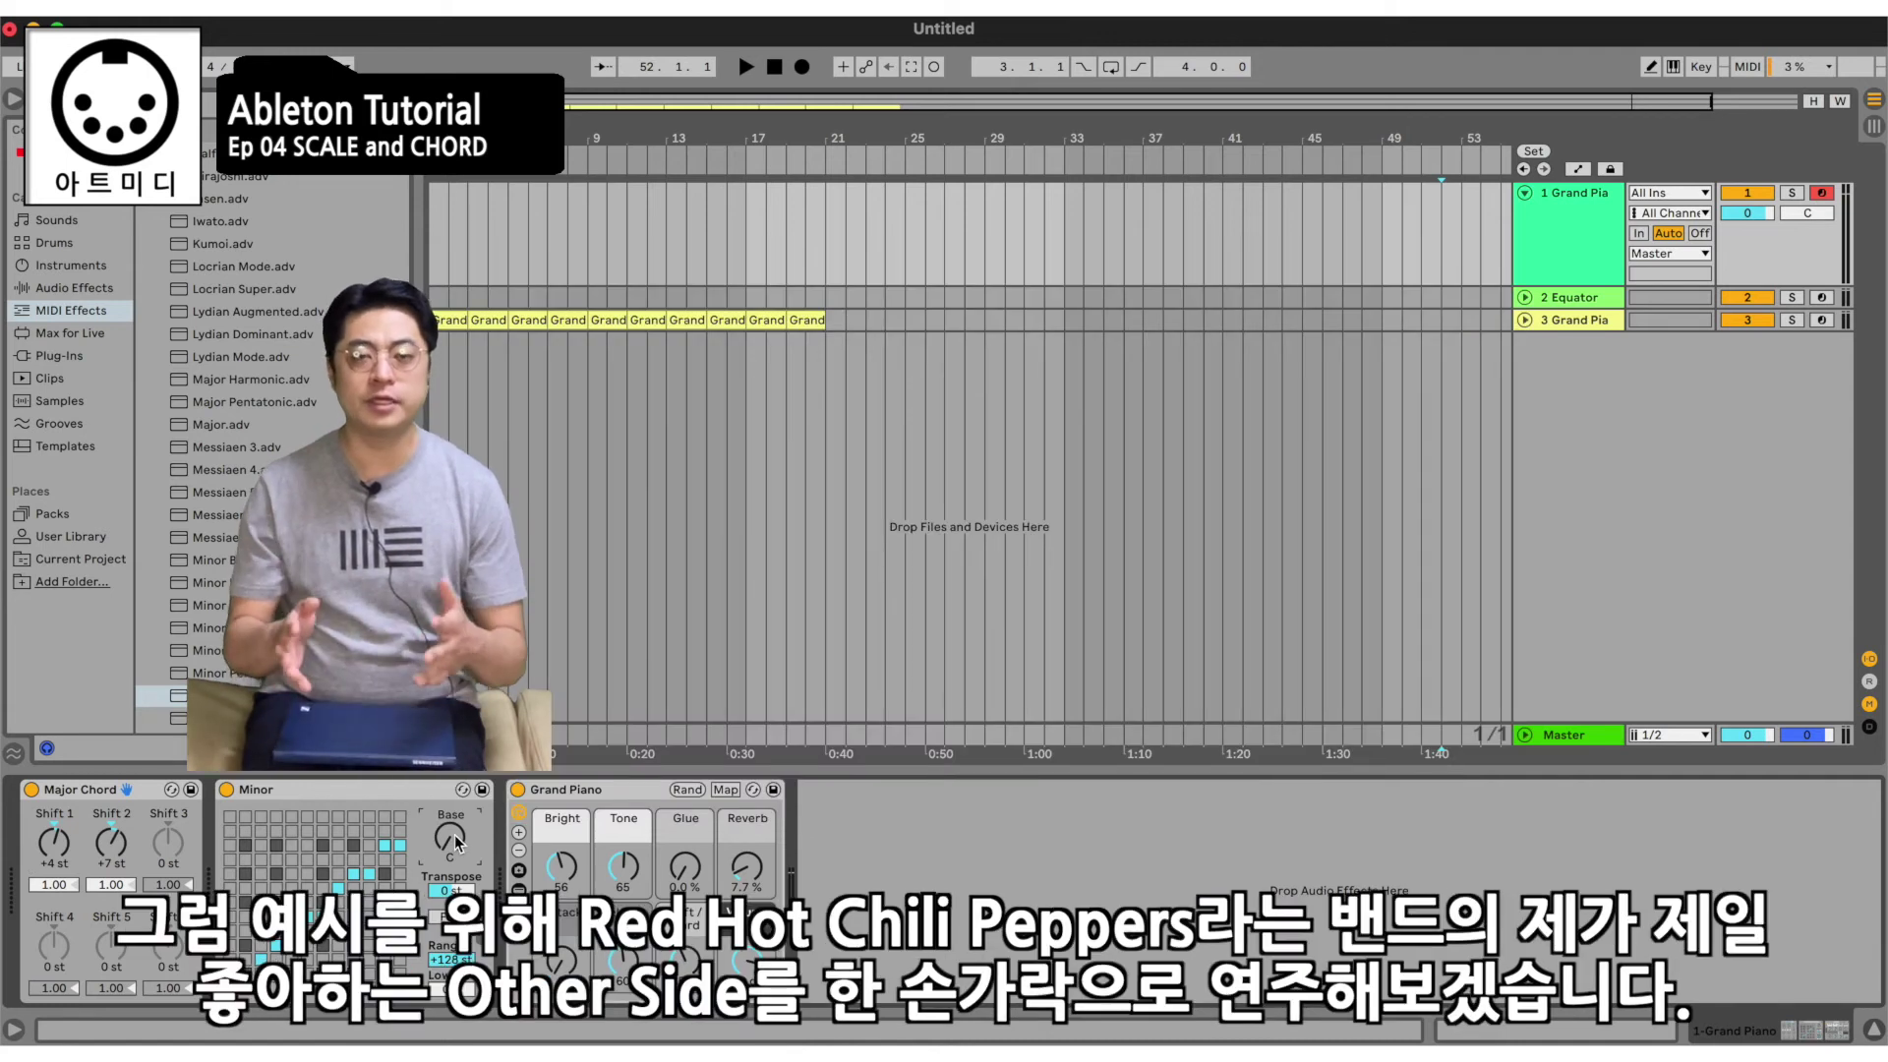
pyautogui.scroll(7, 456, 841)
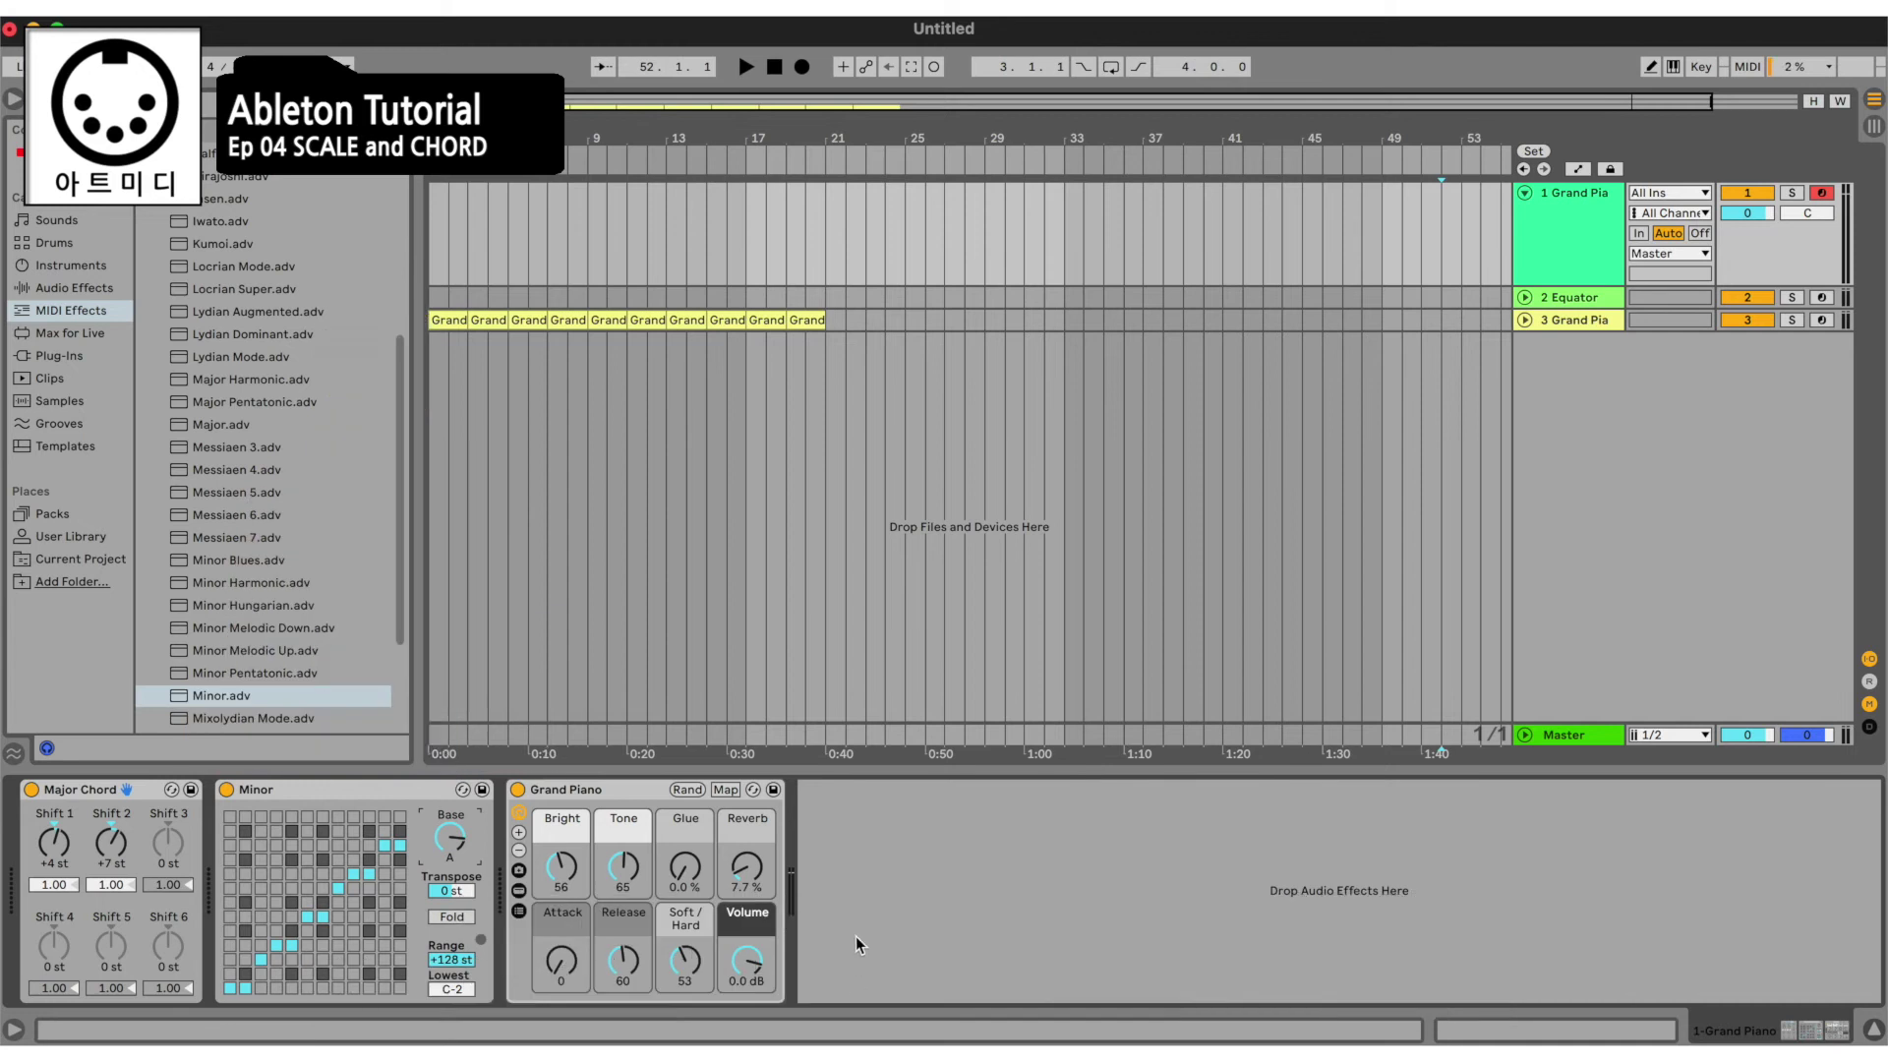
# Record the Grand Piano chord part and the Organ Retro Harmonic melody into the arrangement.
pyautogui.click(801, 68)
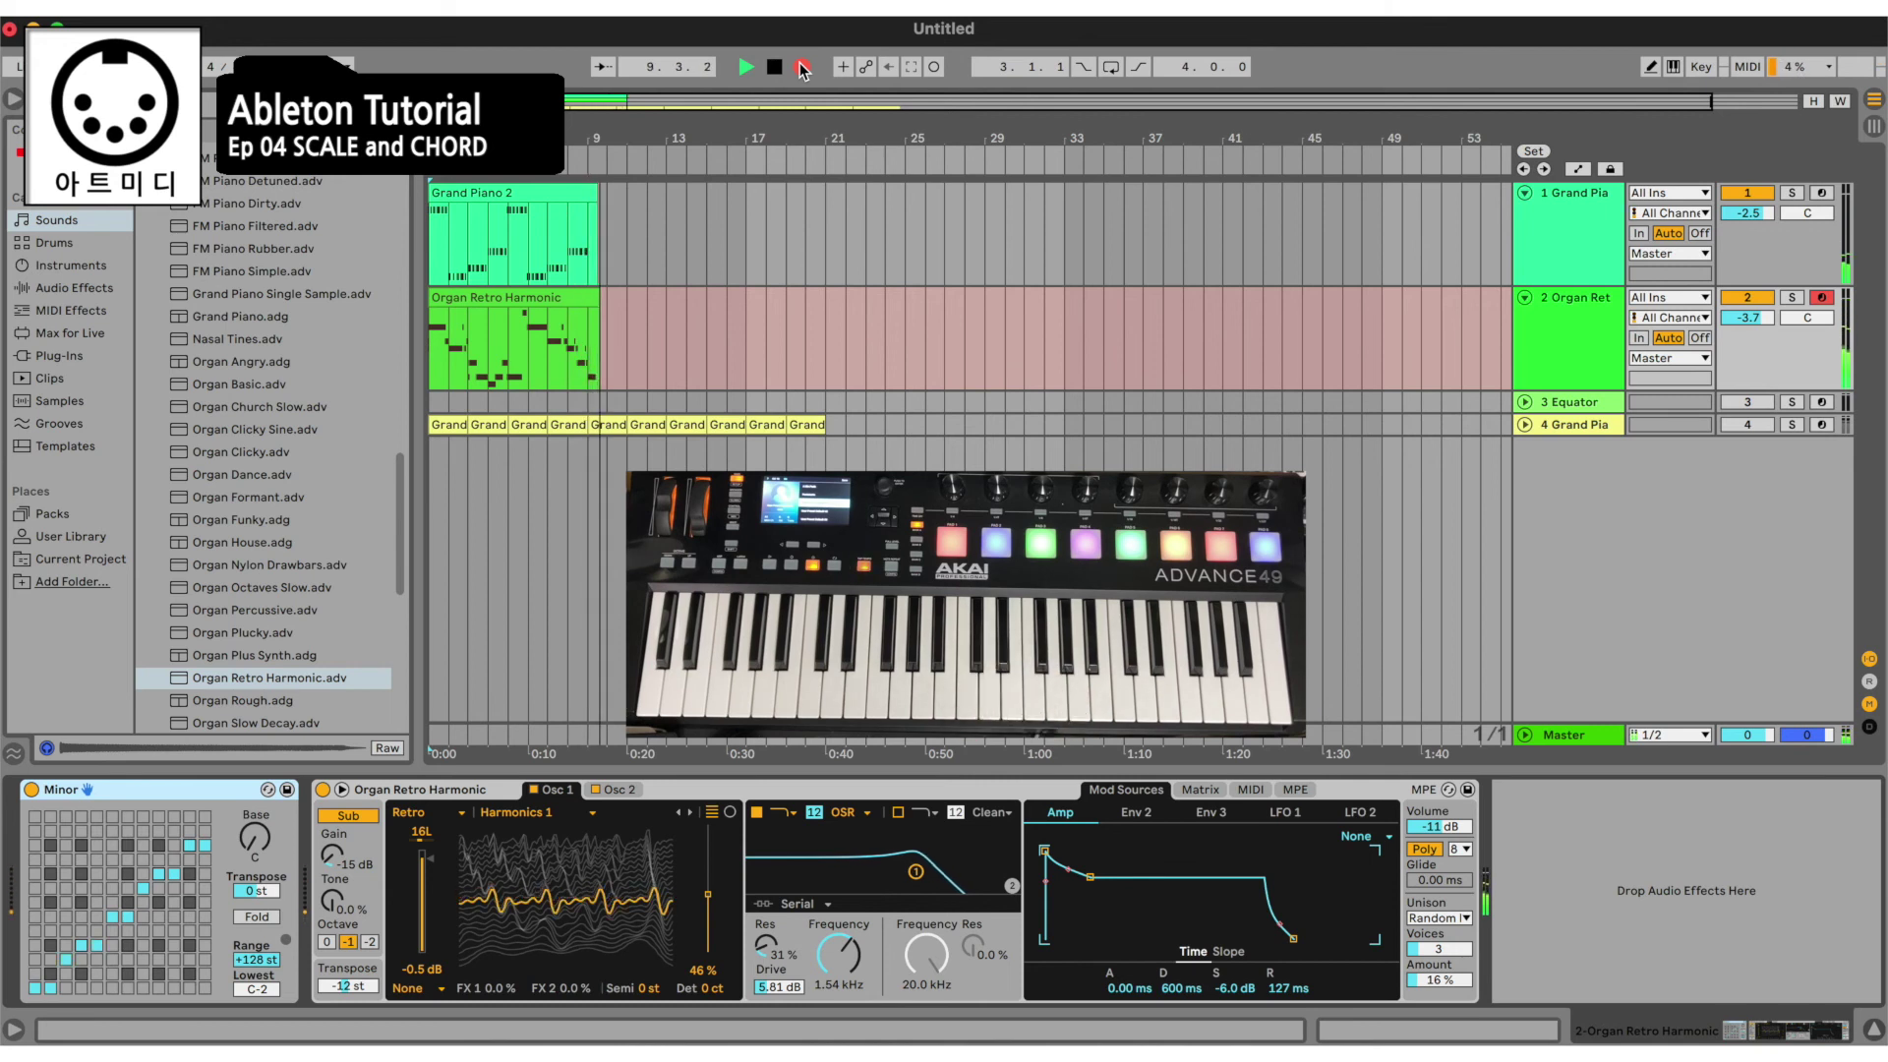
pyautogui.press('space')
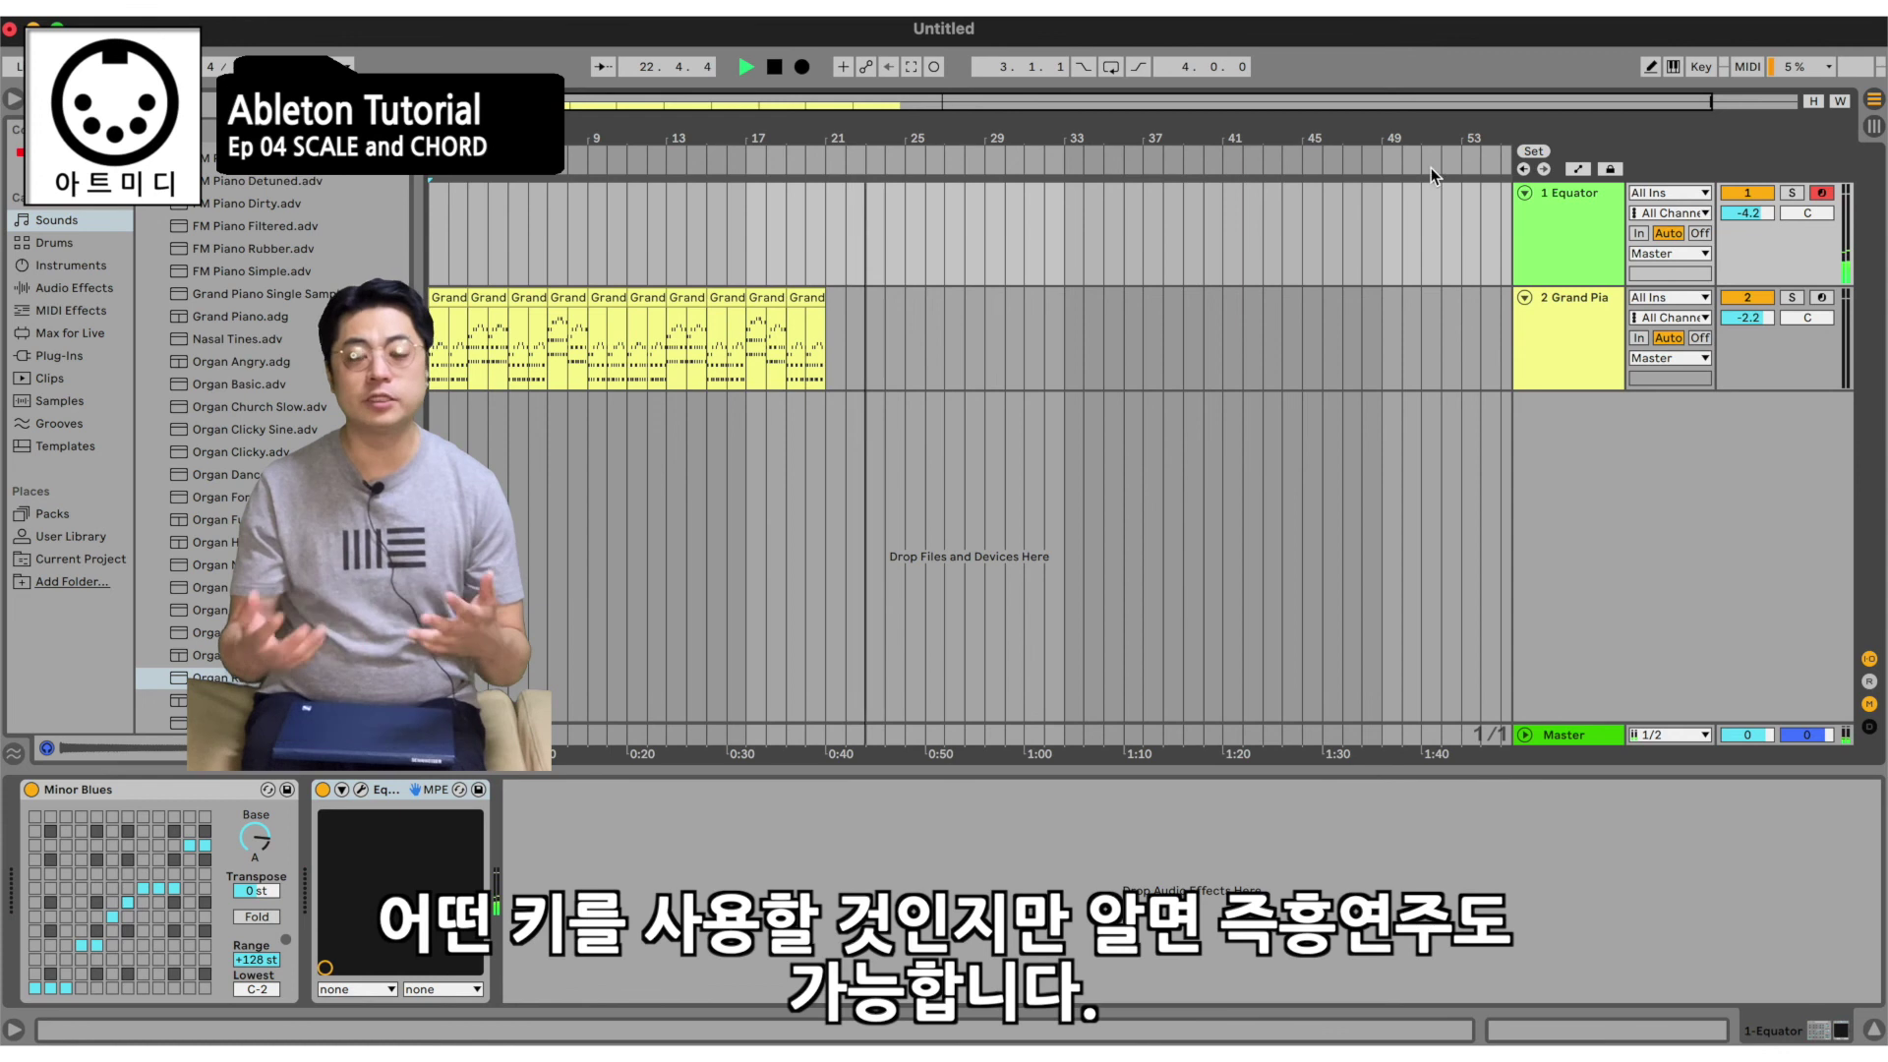
# Stop playback of the Grand Piano backing clips.
pyautogui.press('space')
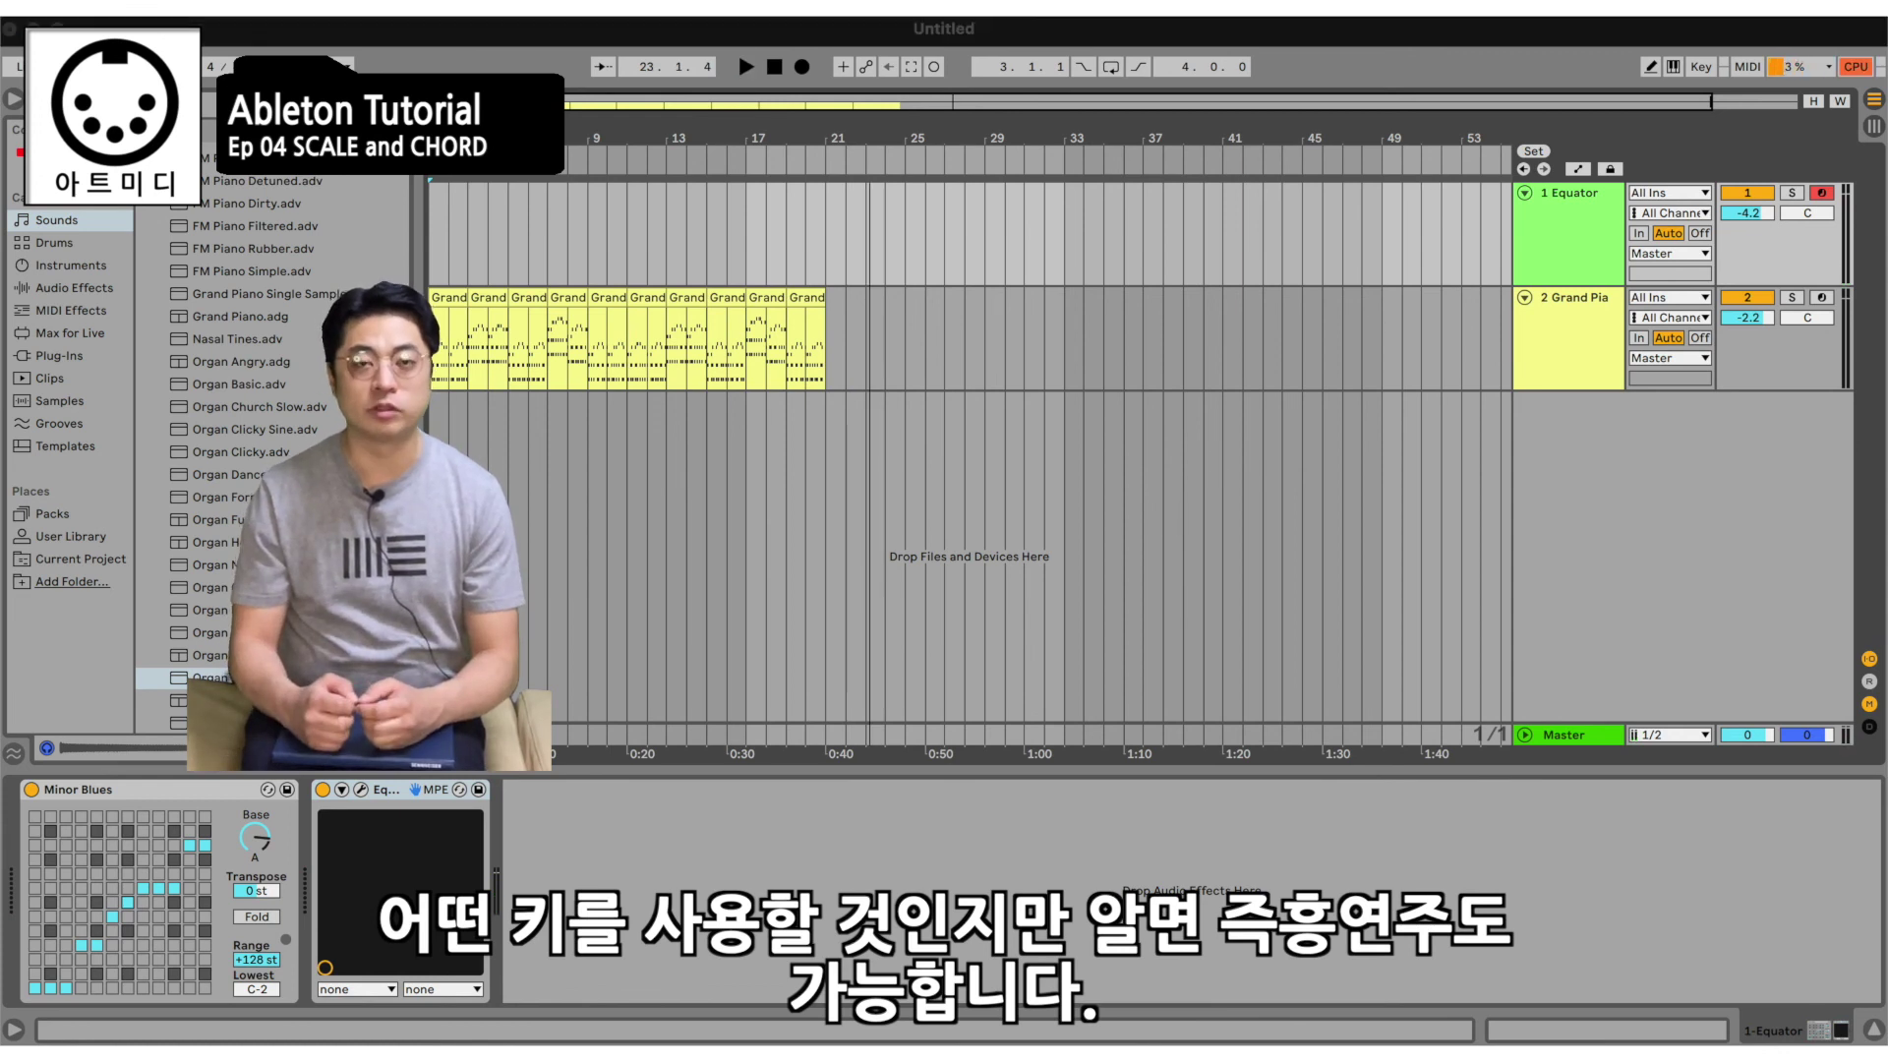